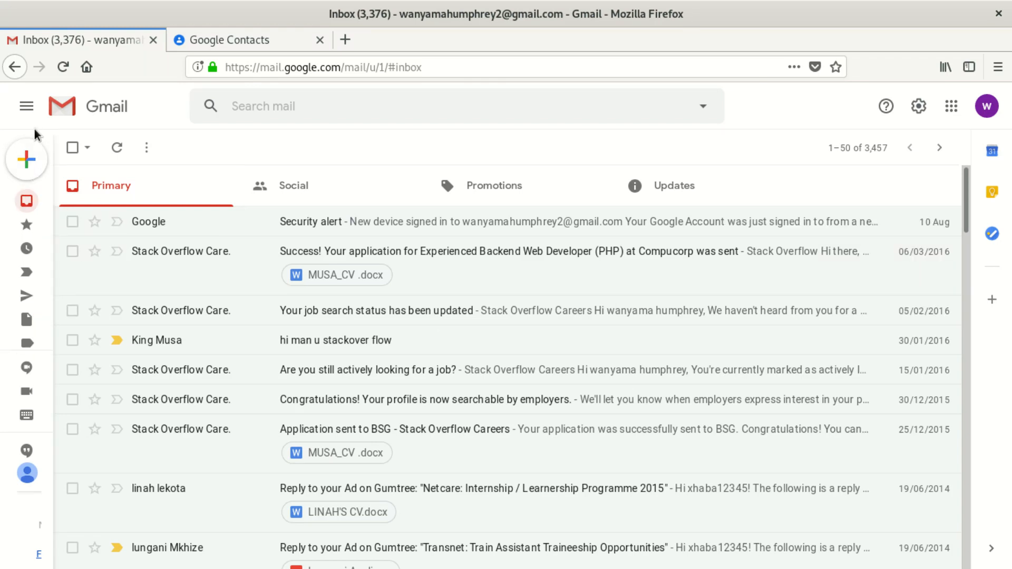
Step: Start a new message addressed to the Online Connections contact group and remove Azania Tutorials from its recipients
{"action": "left_click", "coordinate": [44, 162]}
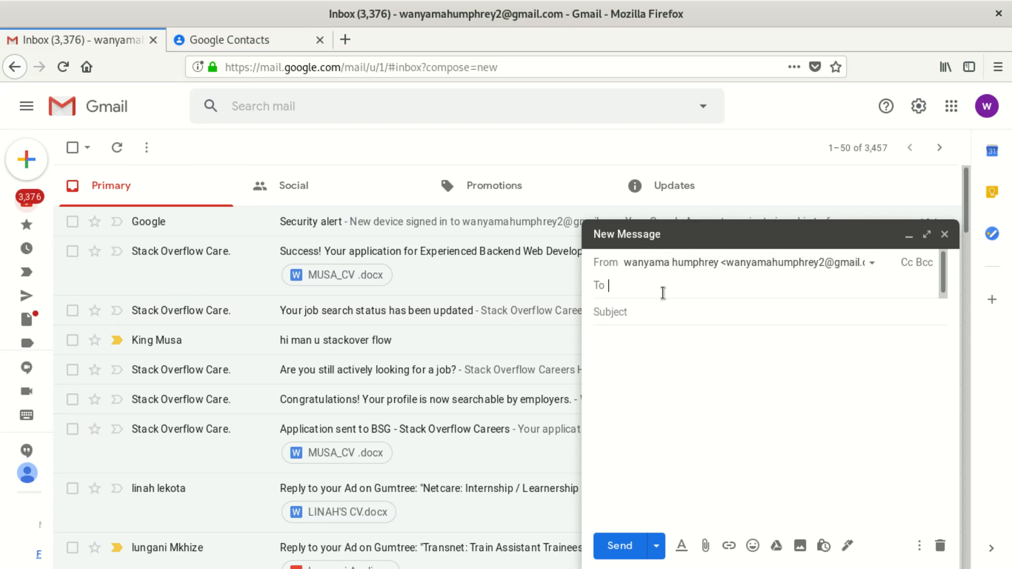
{"action": "type", "text": "on"}
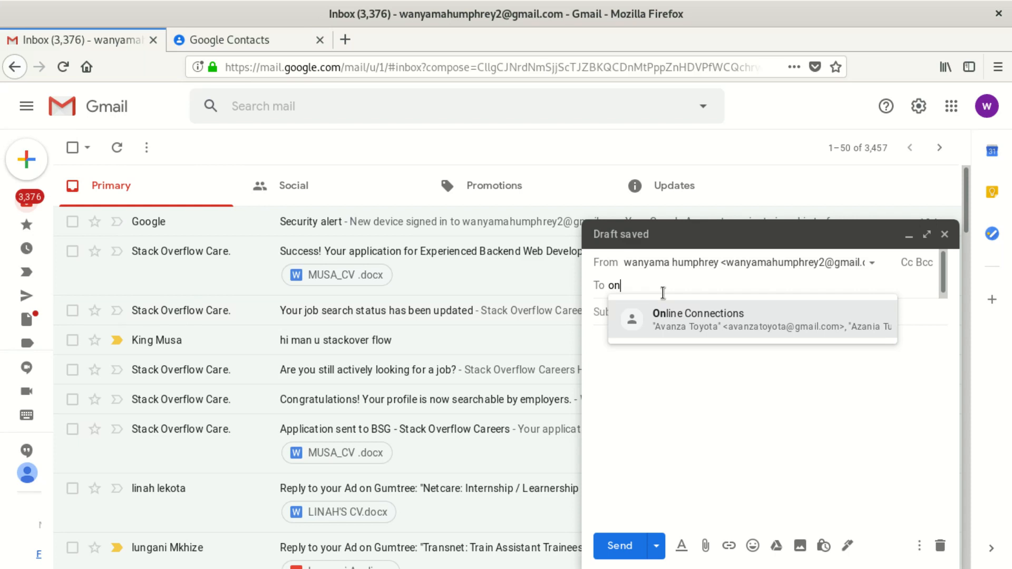
{"action": "left_click", "coordinate": [690, 323]}
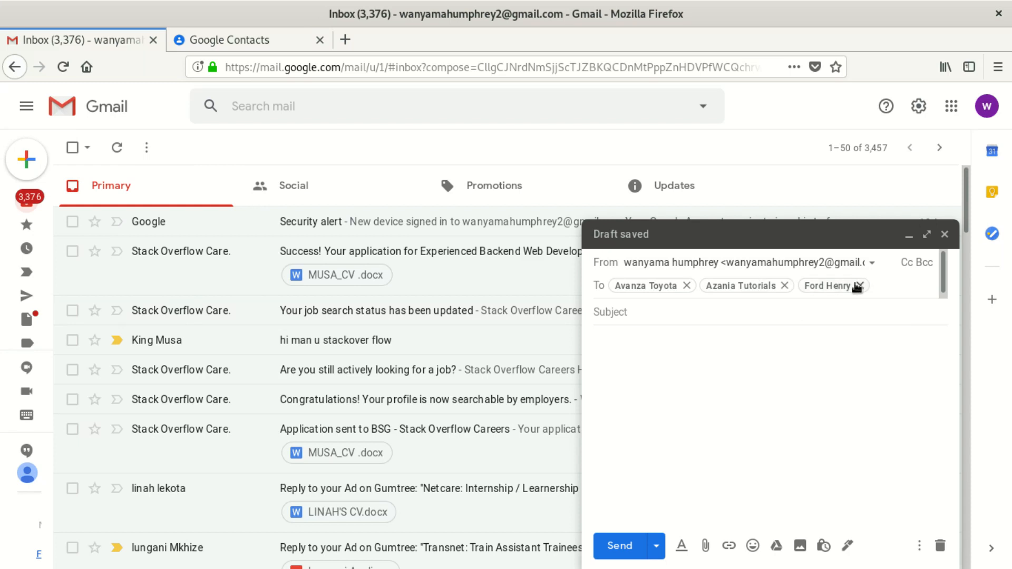
{"action": "left_click", "coordinate": [784, 285]}
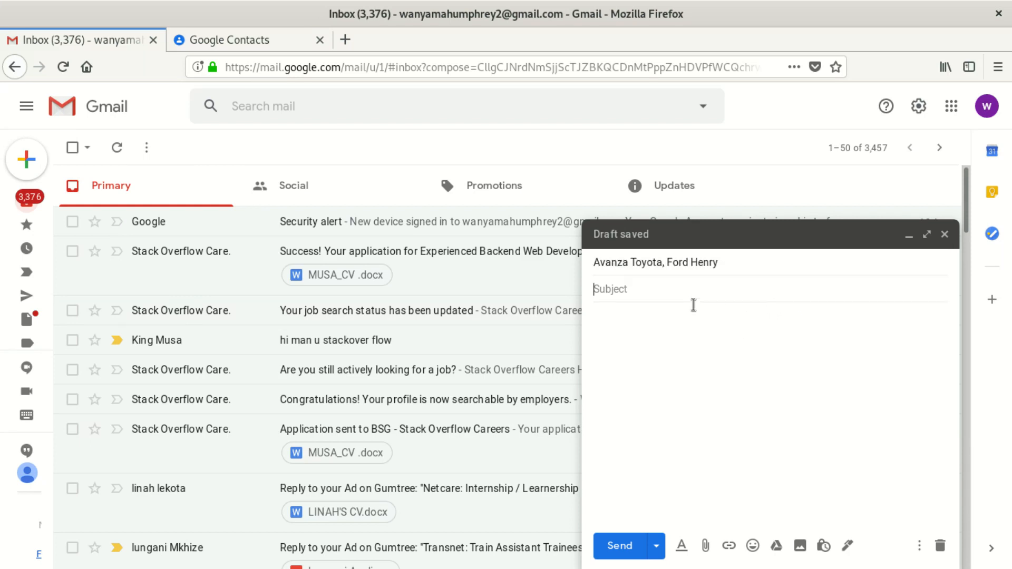
Step: Enter "Hi this a reminder" as the message subject
{"action": "type", "text": "Hi"}
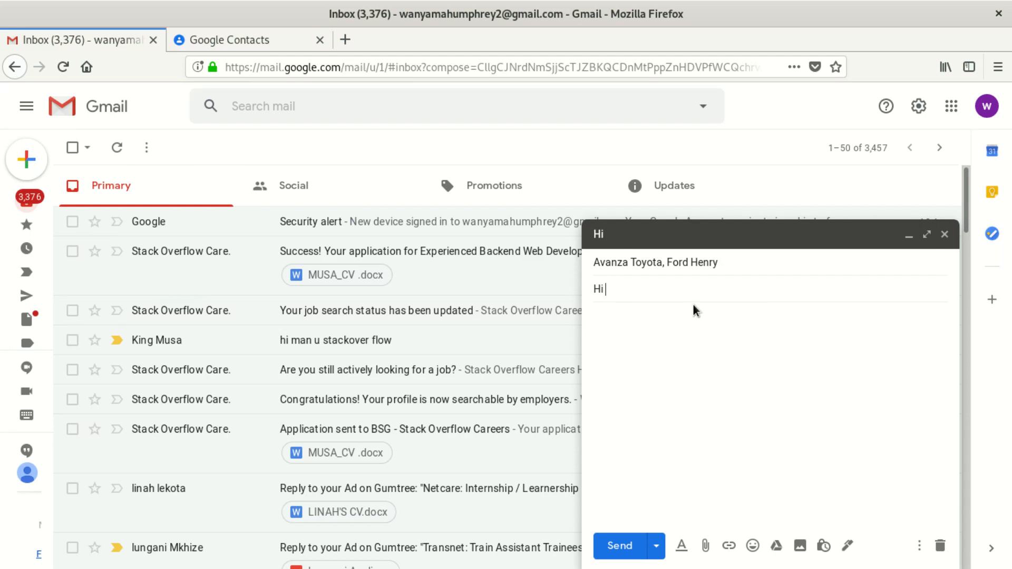
{"action": "type", "text": " thi is"}
{"action": "key", "text": "BackSpace"}
{"action": "key", "text": "BackSpace"}
{"action": "type", "text": "s a reminder"}
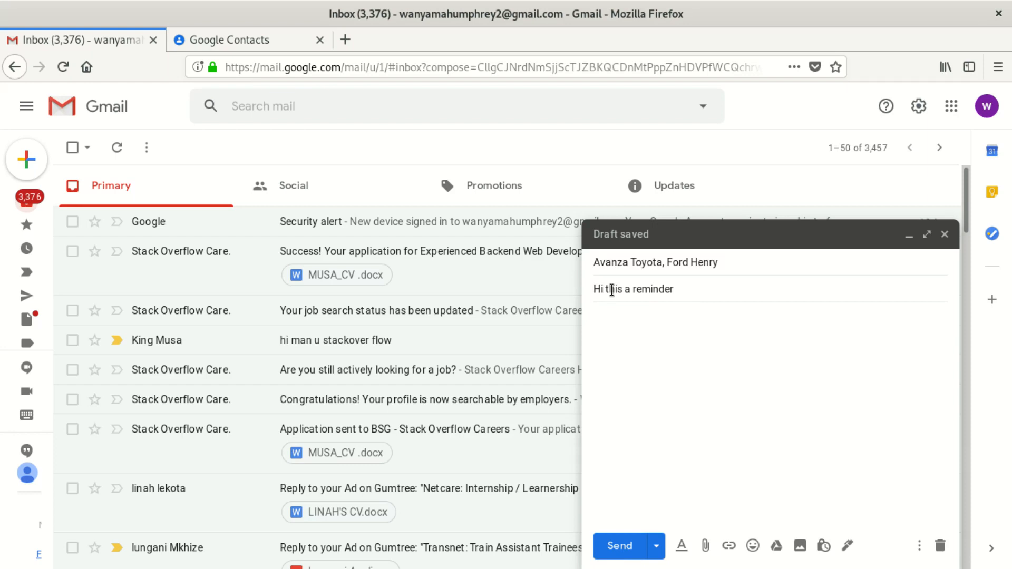
Step: Capitalise the initial letters of "This", "A" and "Reminder" in the message subject
{"action": "key", "text": "BackSpace"}
{"action": "type", "text": "T"}
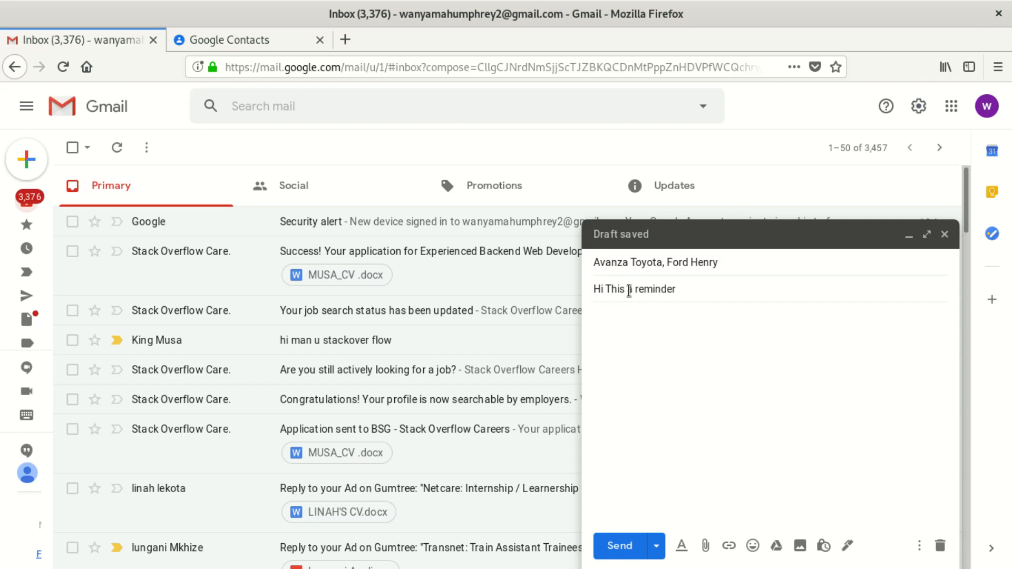
{"action": "double_click", "coordinate": [629, 289]}
{"action": "key", "text": "BackSpace"}
{"action": "type", "text": "A"}
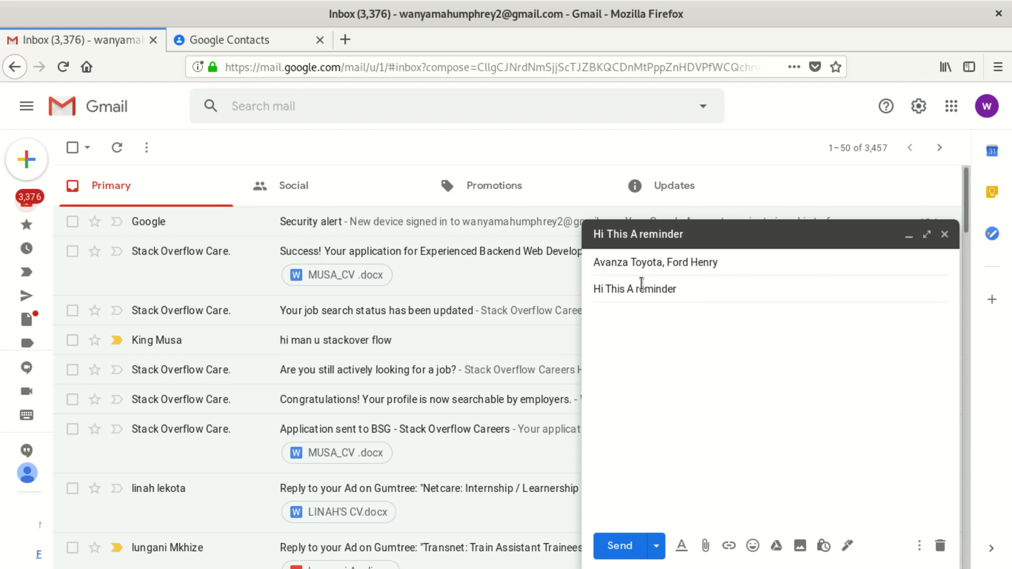
{"action": "left_click", "coordinate": [639, 285]}
{"action": "key", "text": "BackSpace"}
{"action": "type", "text": "R"}
Step: Write "Hi we are" in the message body and expand the recipient details
{"action": "left_click", "coordinate": [672, 327]}
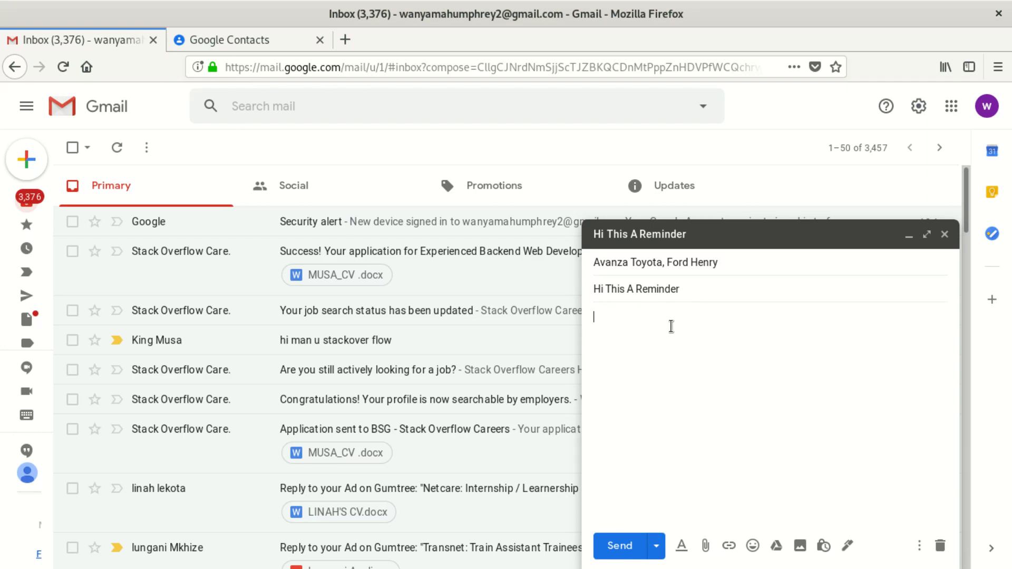
{"action": "type", "text": "Hi w"}
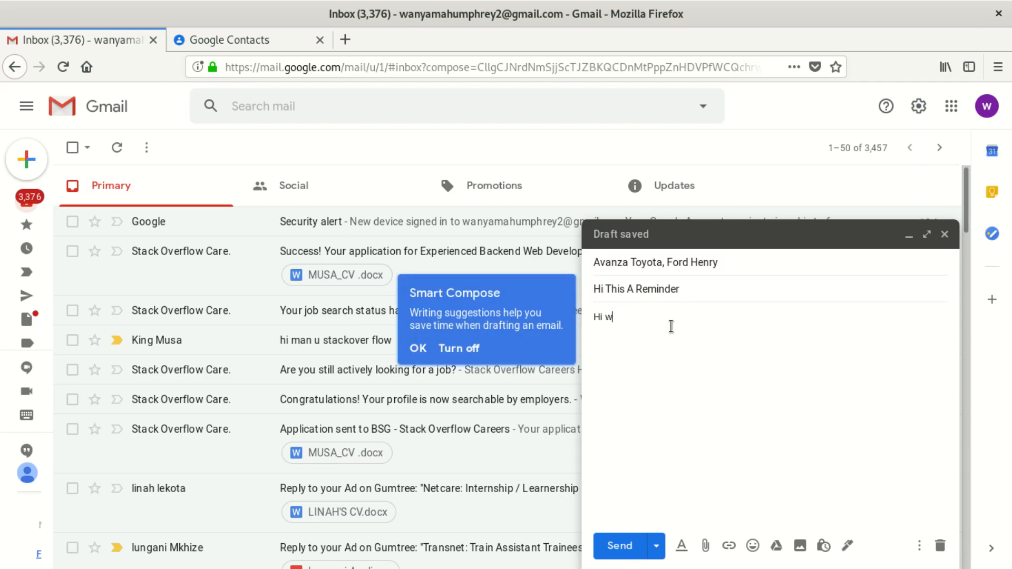
{"action": "type", "text": "e are rejajasj"}
{"action": "key", "text": "BackSpace"}
{"action": "key", "text": "BackSpace"}
{"action": "key", "text": "BackSpace"}
{"action": "key", "text": "BackSpace"}
{"action": "key", "text": "BackSpace"}
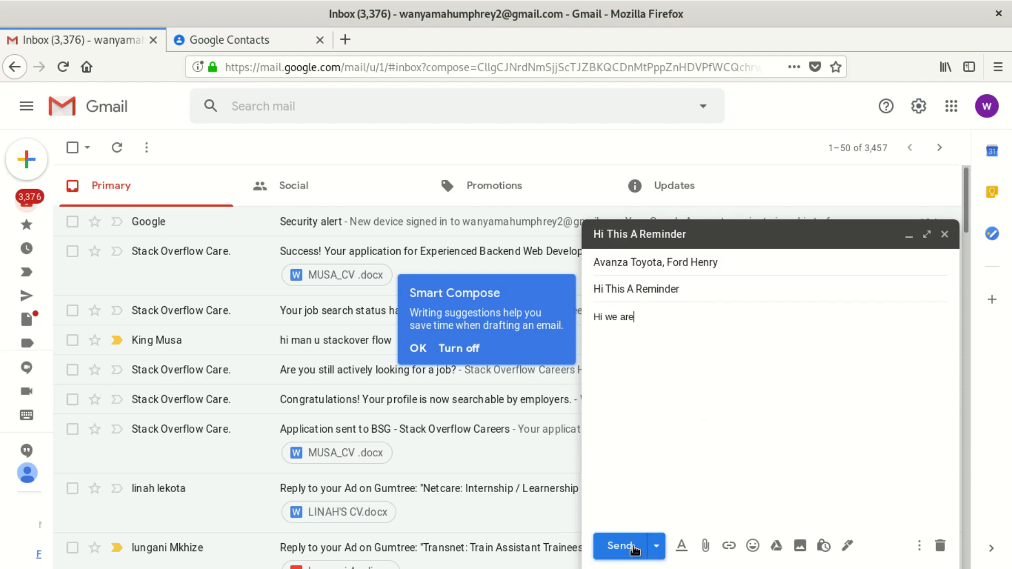
{"action": "left_click", "coordinate": [697, 272]}
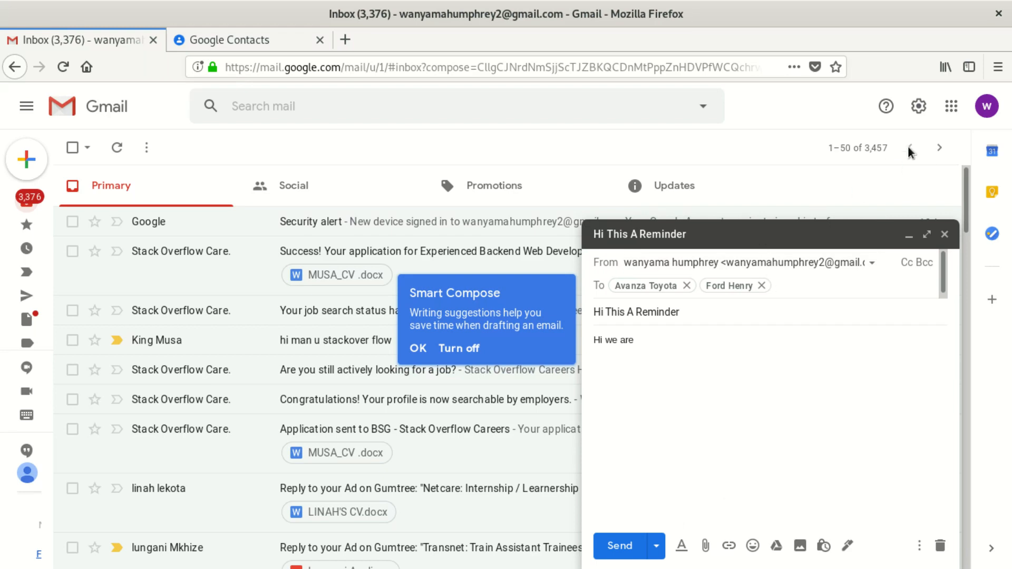
Step: Switch to Google Contacts and view the contacts under the Online Connections and Workmates labels
{"action": "left_click", "coordinate": [981, 108]}
{"action": "left_click", "coordinate": [951, 105]}
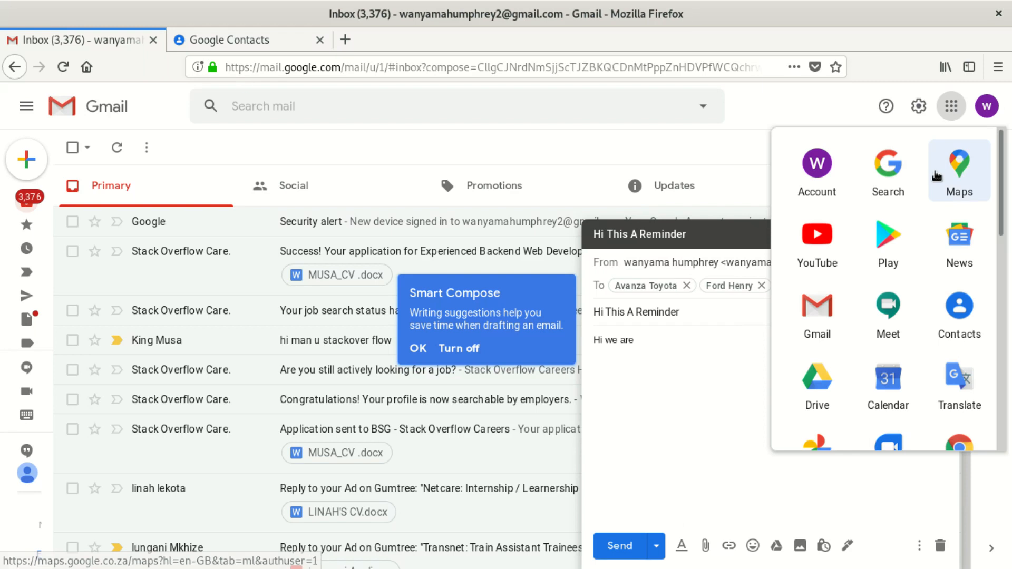
{"action": "left_click", "coordinate": [962, 316]}
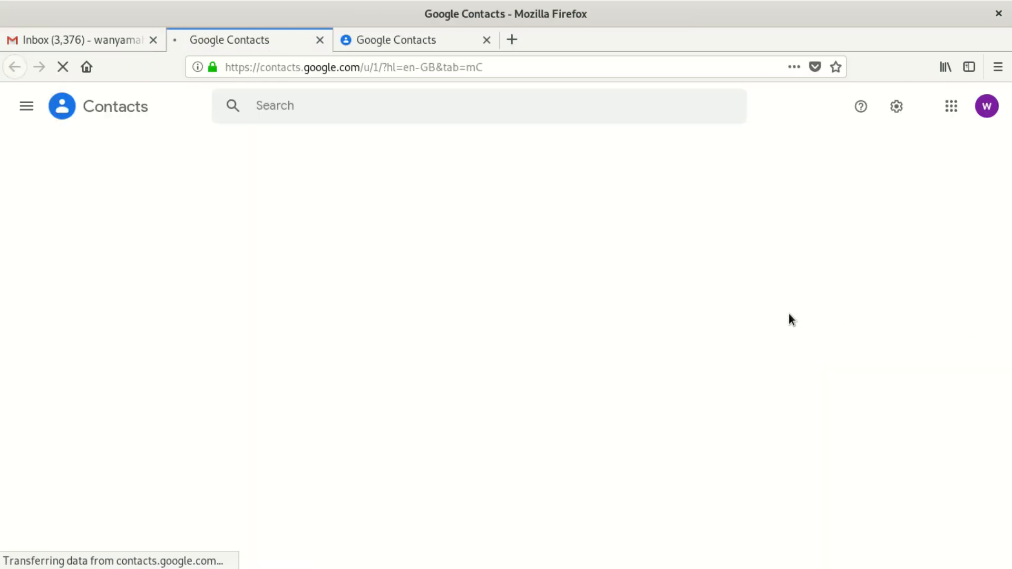
{"action": "left_click", "coordinate": [111, 345]}
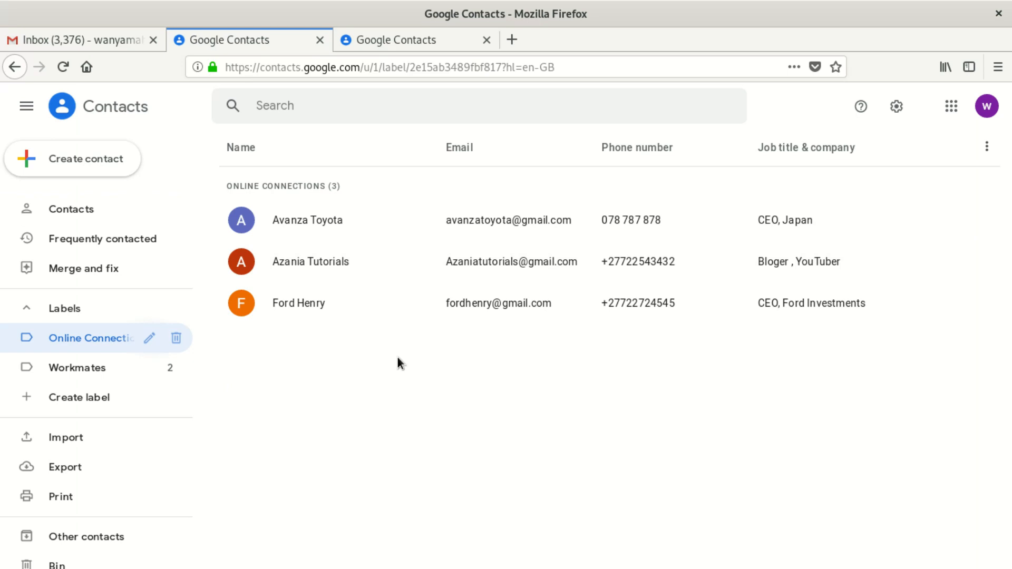
{"action": "left_click", "coordinate": [103, 370]}
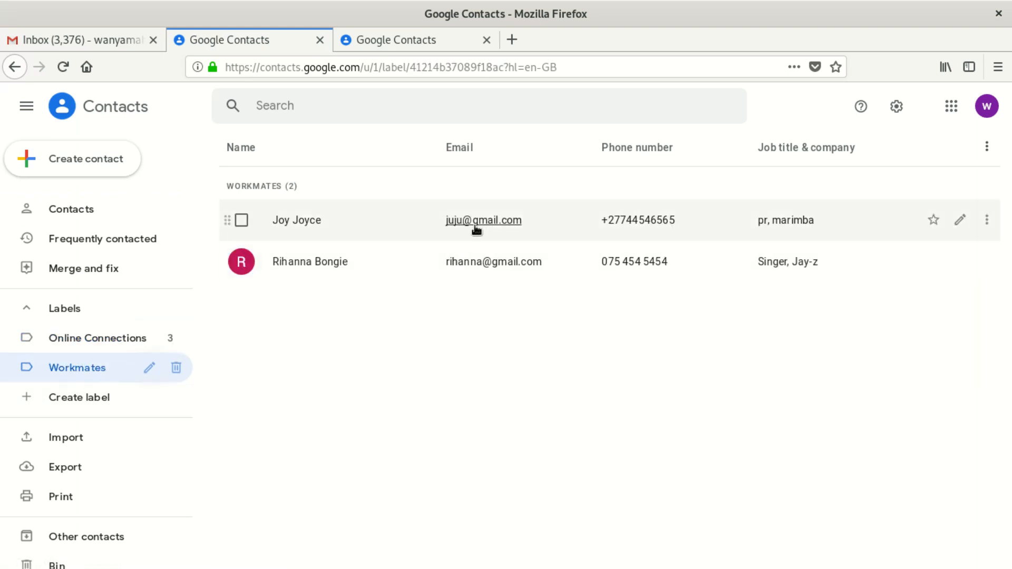
Step: Remove the Azania Tutorials contact from the Online Connections label and check that label's contact list
{"action": "left_click", "coordinate": [98, 342]}
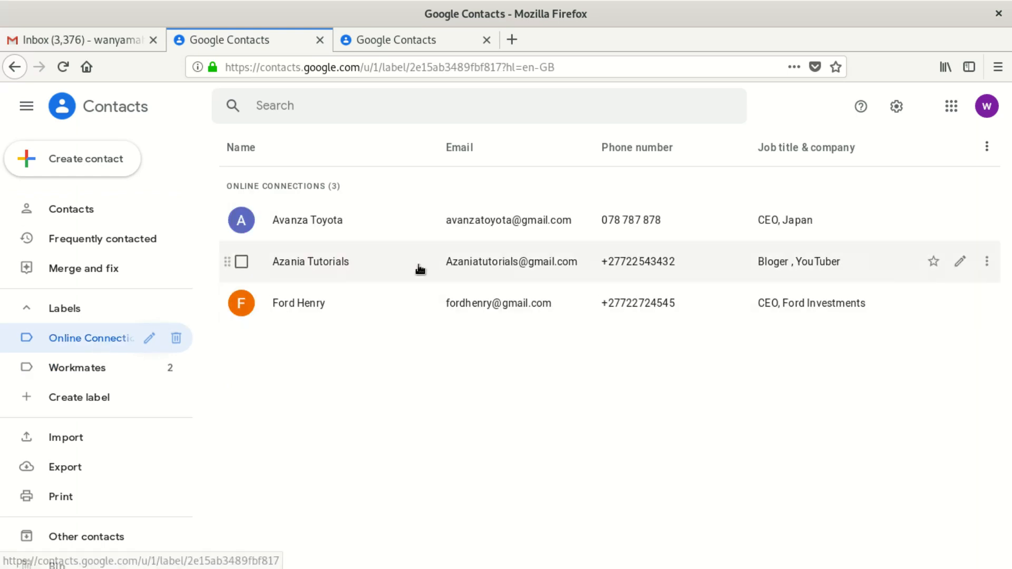
{"action": "left_click", "coordinate": [988, 262]}
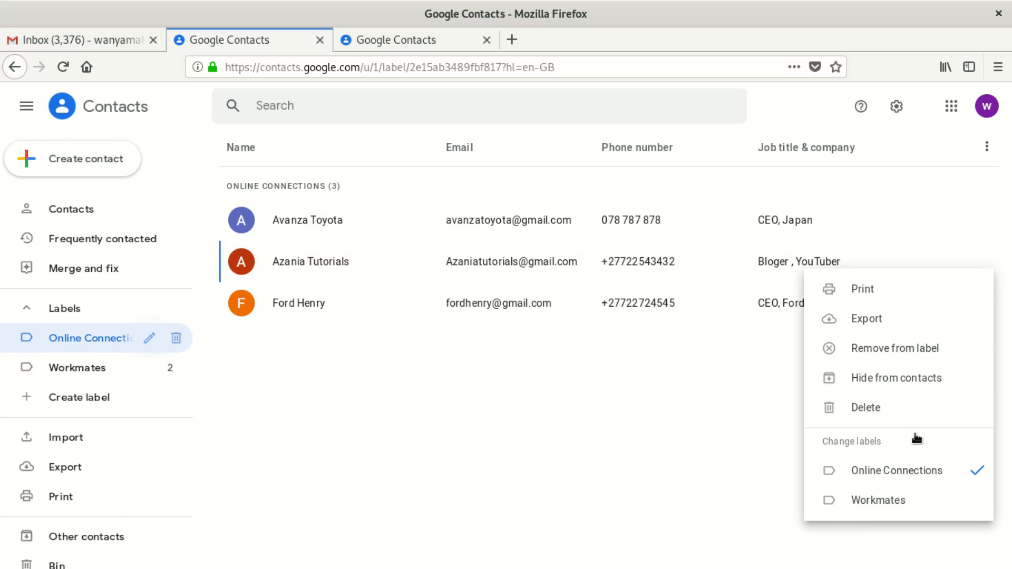
{"action": "left_click", "coordinate": [974, 471]}
{"action": "left_click", "coordinate": [495, 426]}
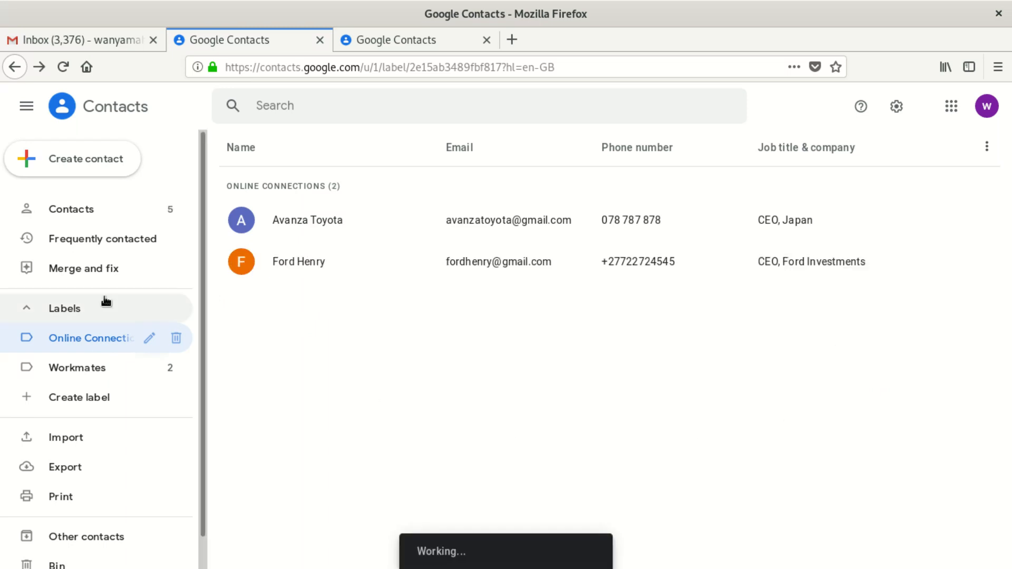
{"action": "left_click", "coordinate": [91, 213]}
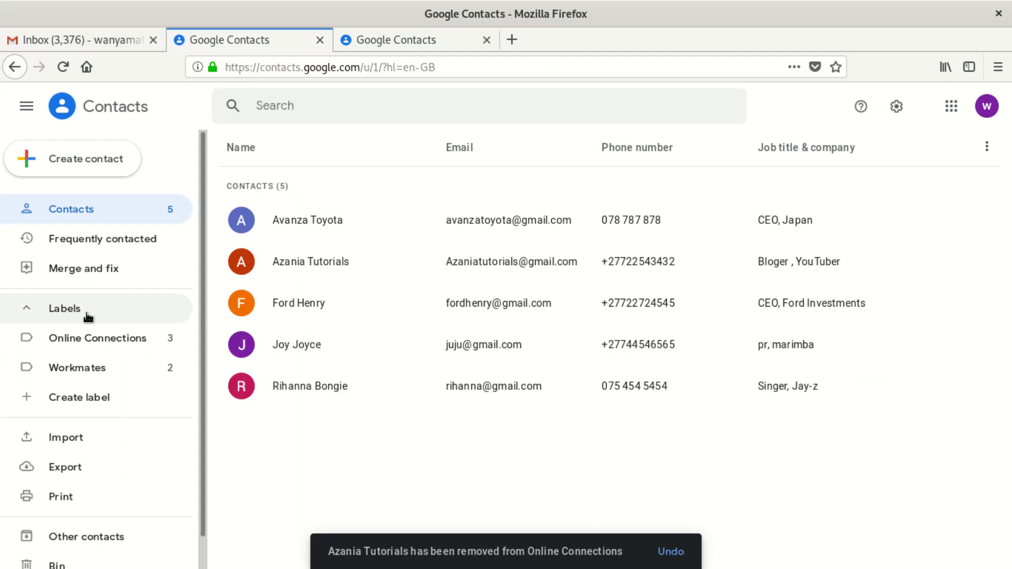
{"action": "left_click", "coordinate": [88, 343]}
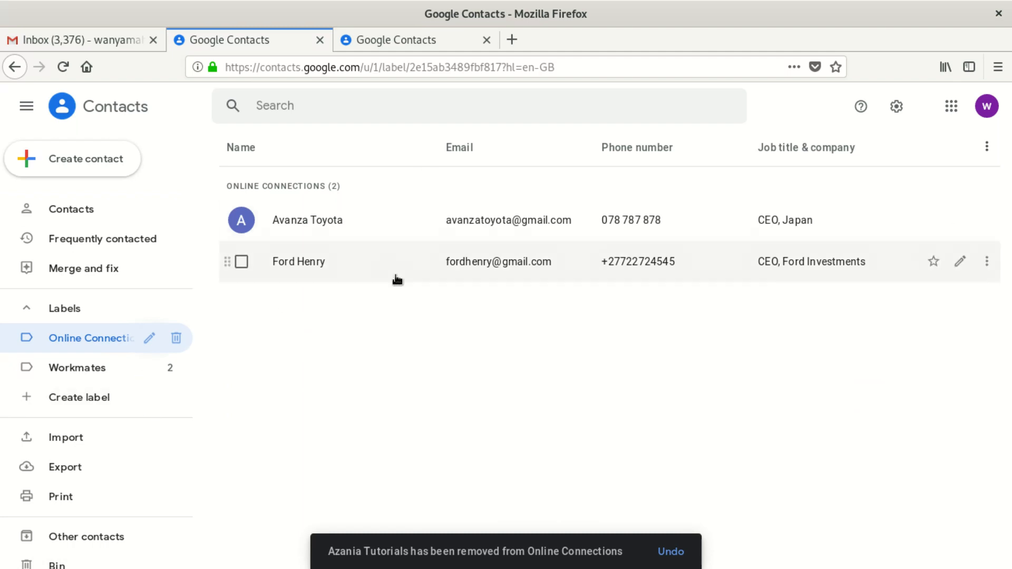
Step: Assign the Workmates label to the Azania Tutorials contact from the full contact list and view the Workmates contacts
{"action": "left_click", "coordinate": [93, 213]}
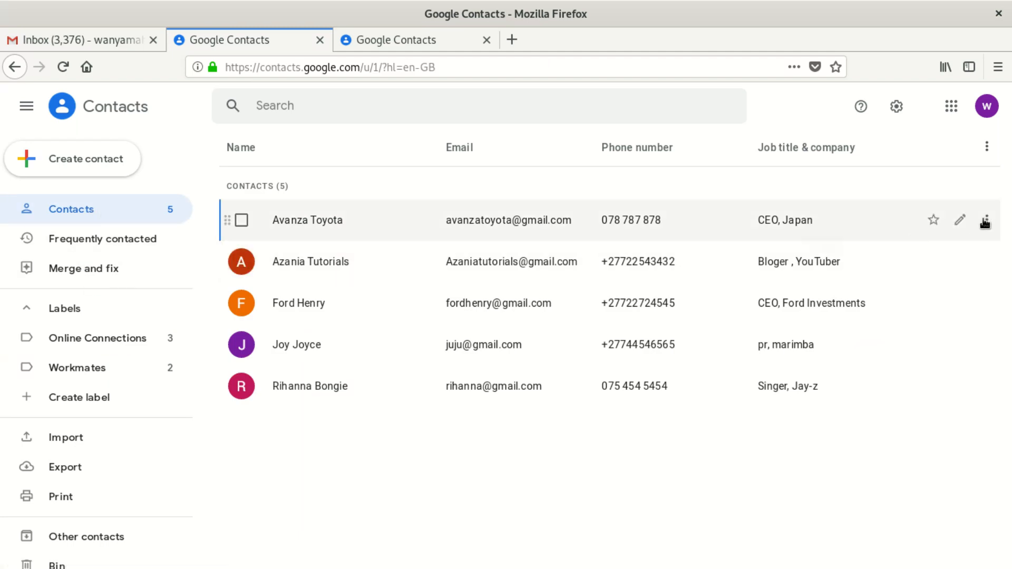
{"action": "left_click", "coordinate": [985, 221]}
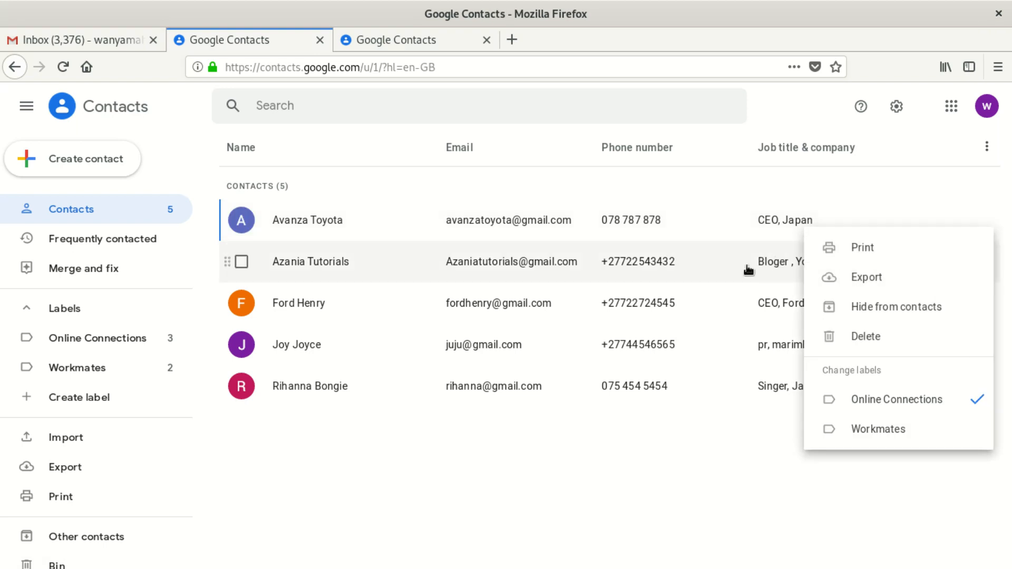
{"action": "left_click", "coordinate": [763, 497]}
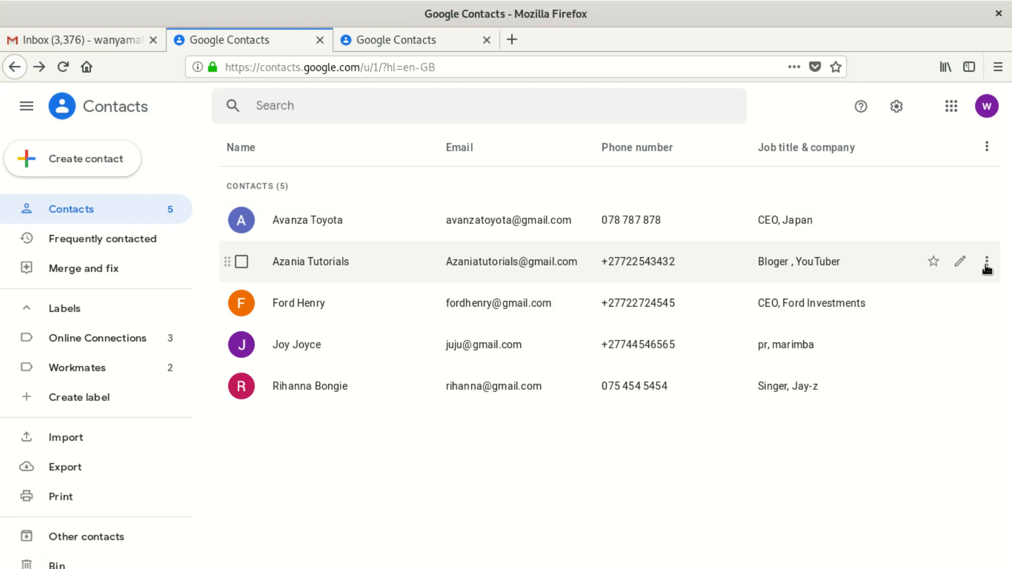
{"action": "left_click", "coordinate": [986, 264]}
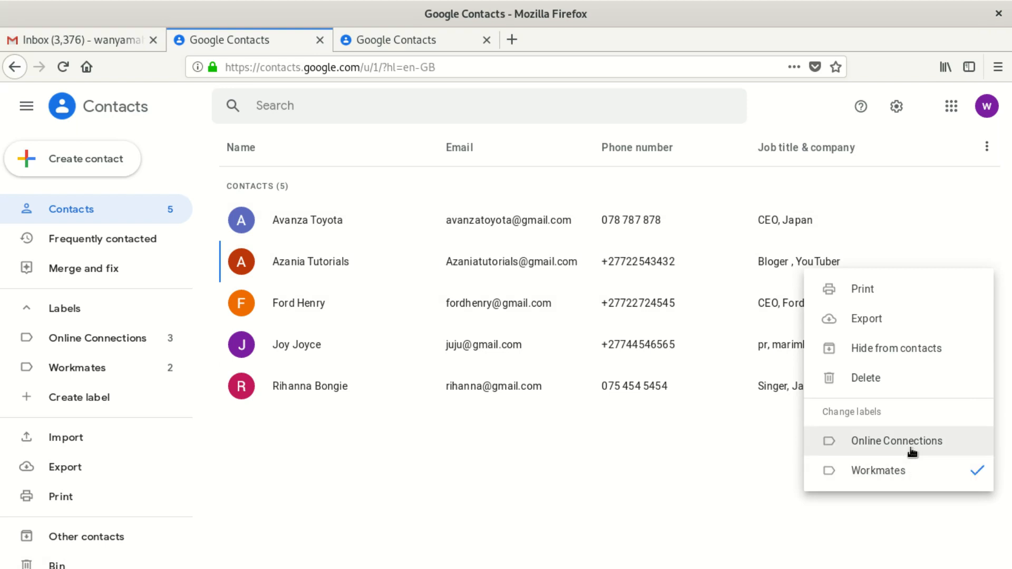
{"action": "left_click", "coordinate": [628, 461]}
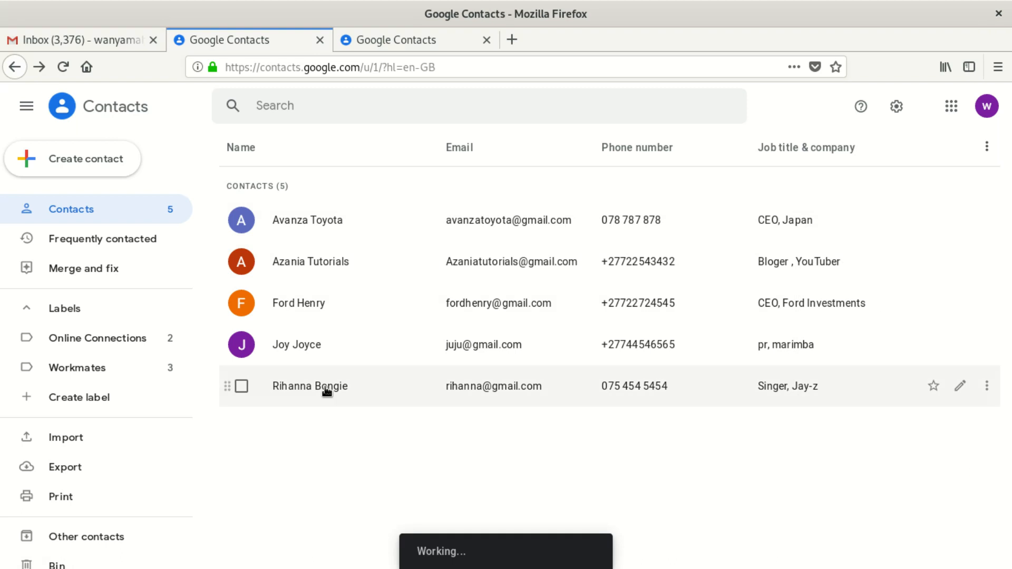
{"action": "left_click", "coordinate": [101, 368]}
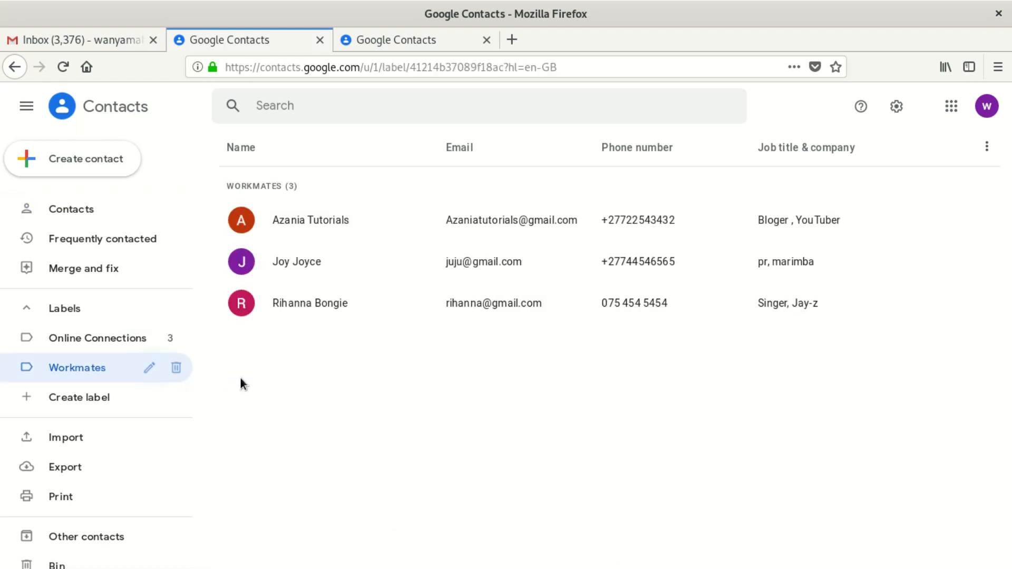
Step: Edit the Ford Investments contact under Online Connections, setting its email label to Online and its phone label to Work (fax)
{"action": "left_click", "coordinate": [120, 339]}
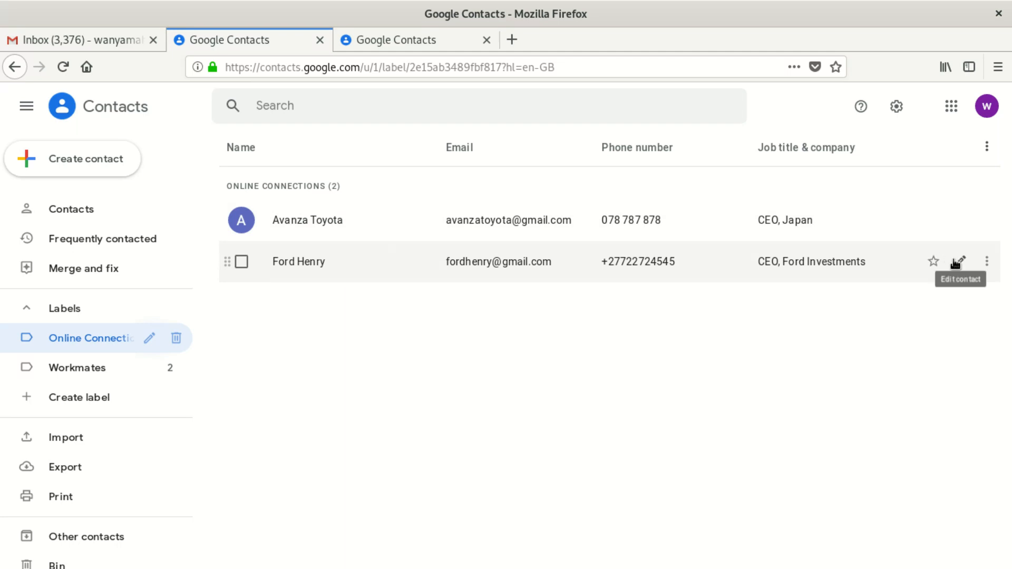
{"action": "left_click", "coordinate": [956, 260]}
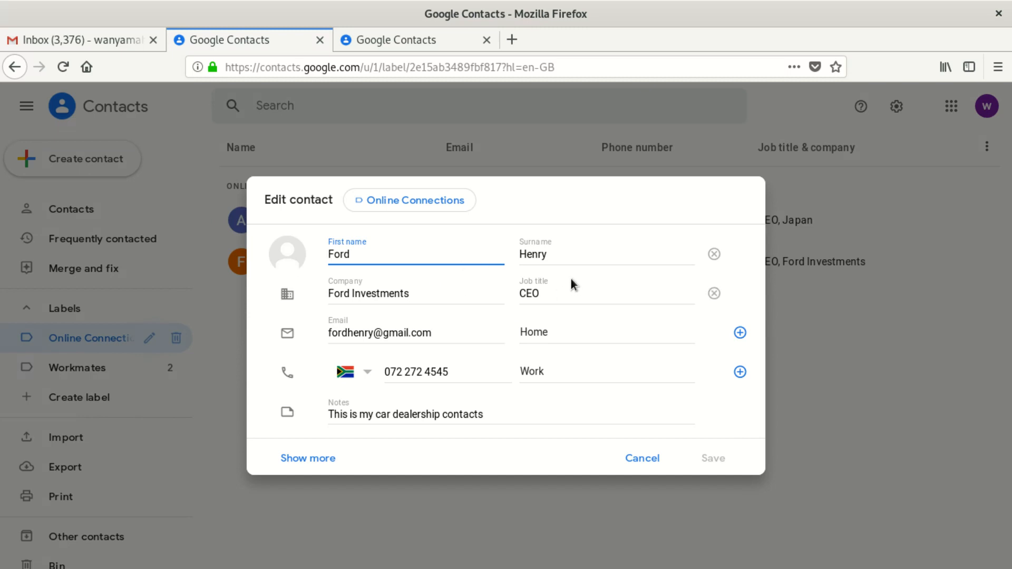
{"action": "left_click", "coordinate": [371, 333]}
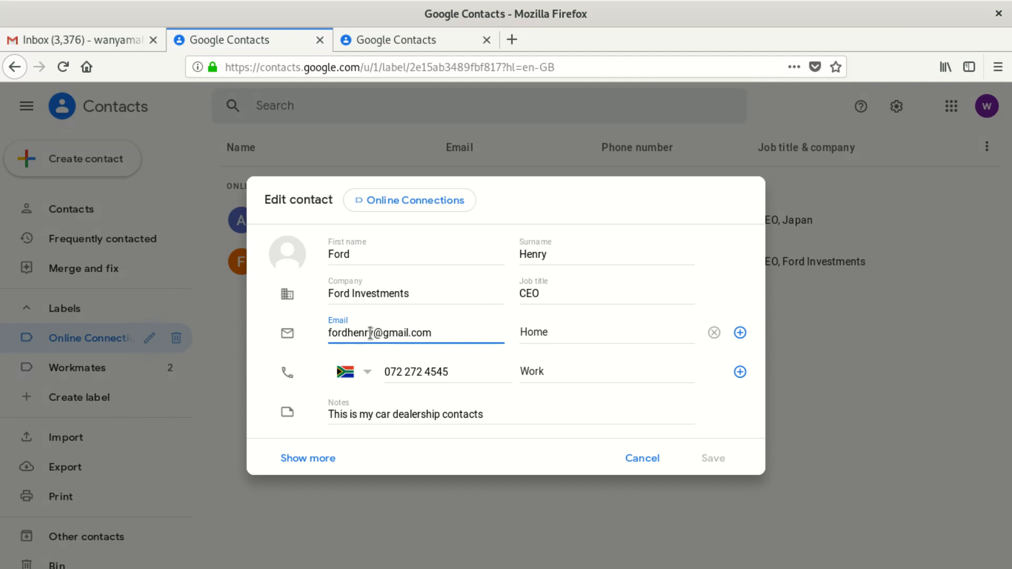
{"action": "left_click", "coordinate": [554, 332]}
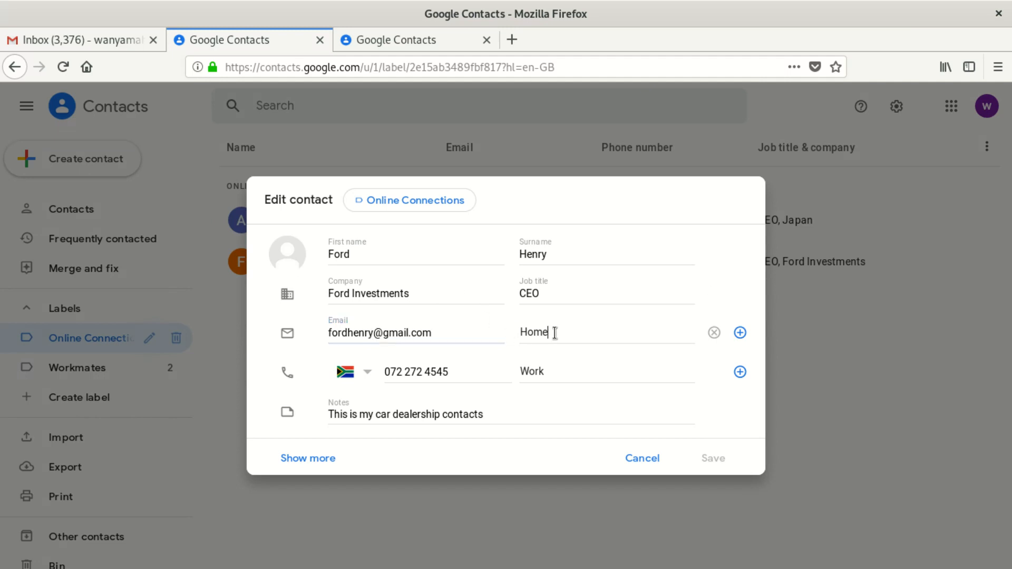
{"action": "key", "text": "BackSpace"}
{"action": "key", "text": "BackSpace"}
{"action": "key", "text": "BackSpace"}
{"action": "key", "text": "BackSpace"}
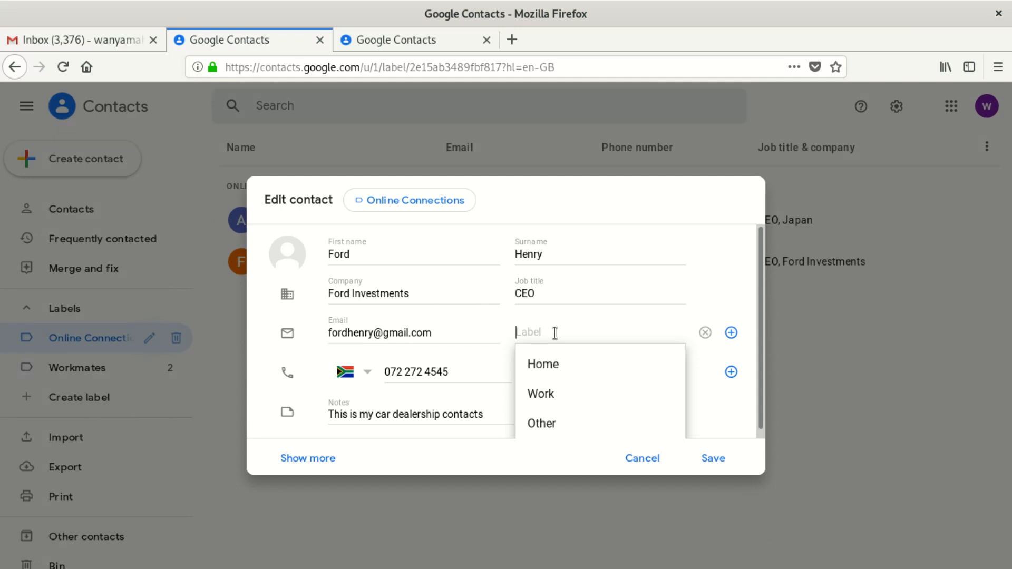
{"action": "type", "text": "Onl"}
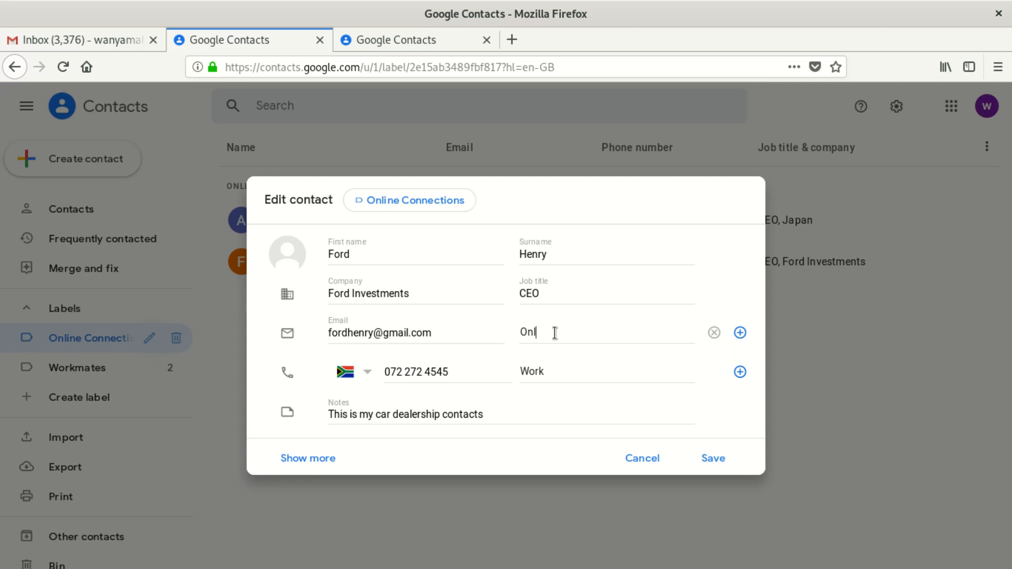
{"action": "key", "text": "BackSpace"}
{"action": "left_click", "coordinate": [609, 358]}
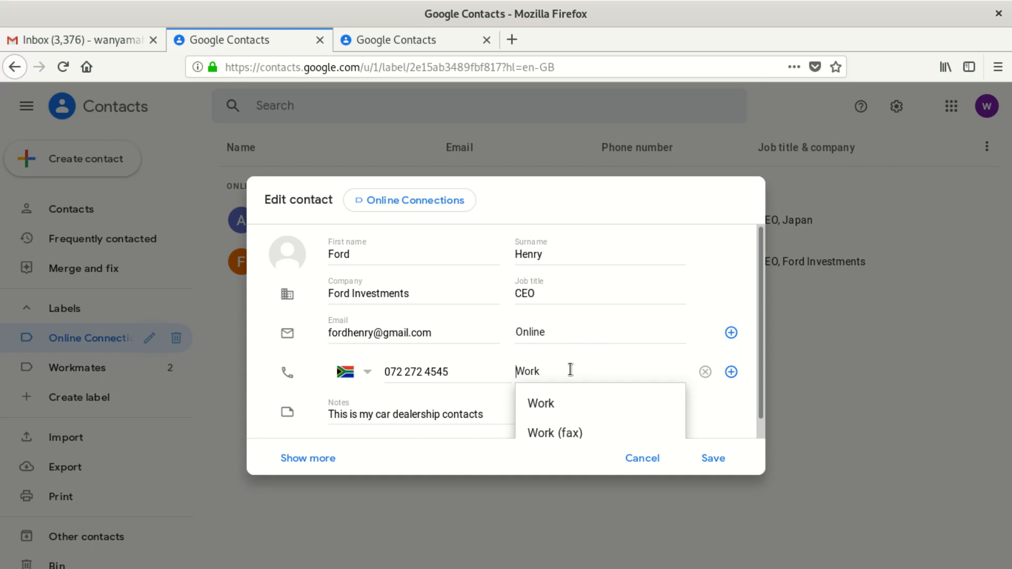
{"action": "left_click", "coordinate": [585, 431]}
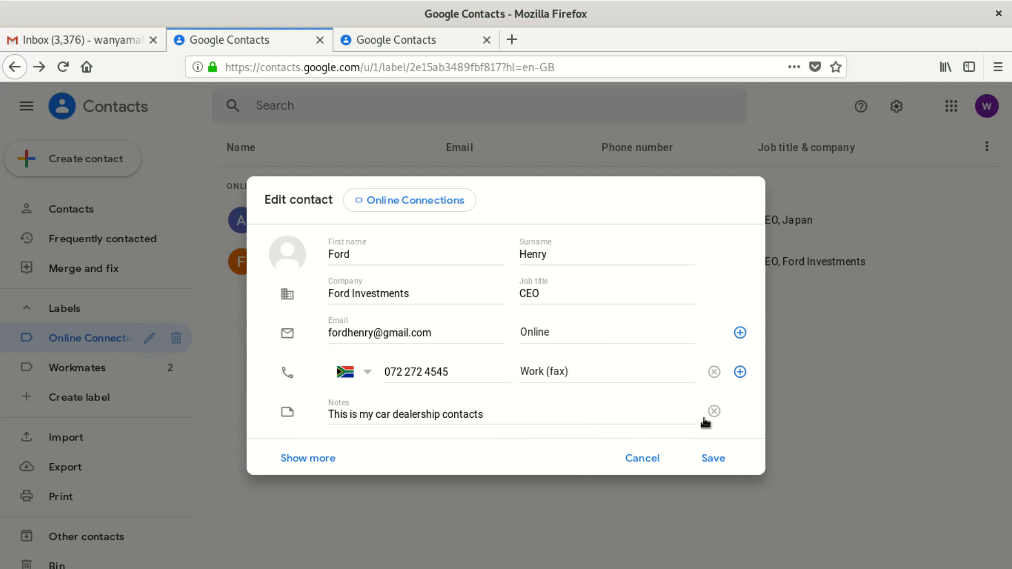
Step: Change the Ford Investments contact's phone label to Mobible, save the contact and close its details
{"action": "key", "text": "BackSpace"}
{"action": "key", "text": "BackSpace"}
{"action": "key", "text": "BackSpace"}
{"action": "key", "text": "BackSpace"}
{"action": "key", "text": "BackSpace"}
{"action": "key", "text": "BackSpace"}
{"action": "key", "text": "BackSpace"}
{"action": "key", "text": "BackSpace"}
{"action": "key", "text": "BackSpace"}
{"action": "key", "text": "BackSpace"}
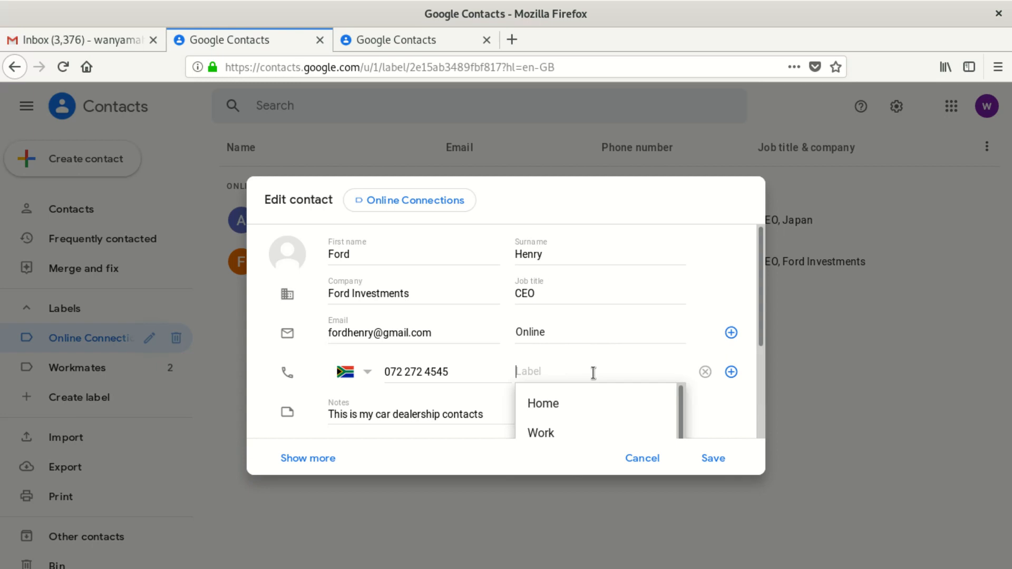
{"action": "type", "text": "Mobi"}
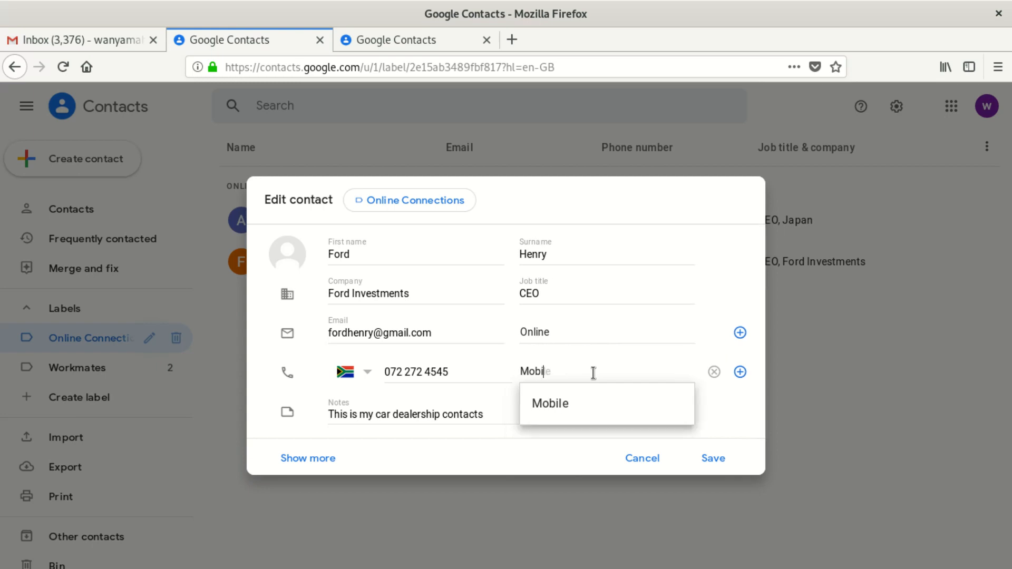
{"action": "type", "text": "ble"}
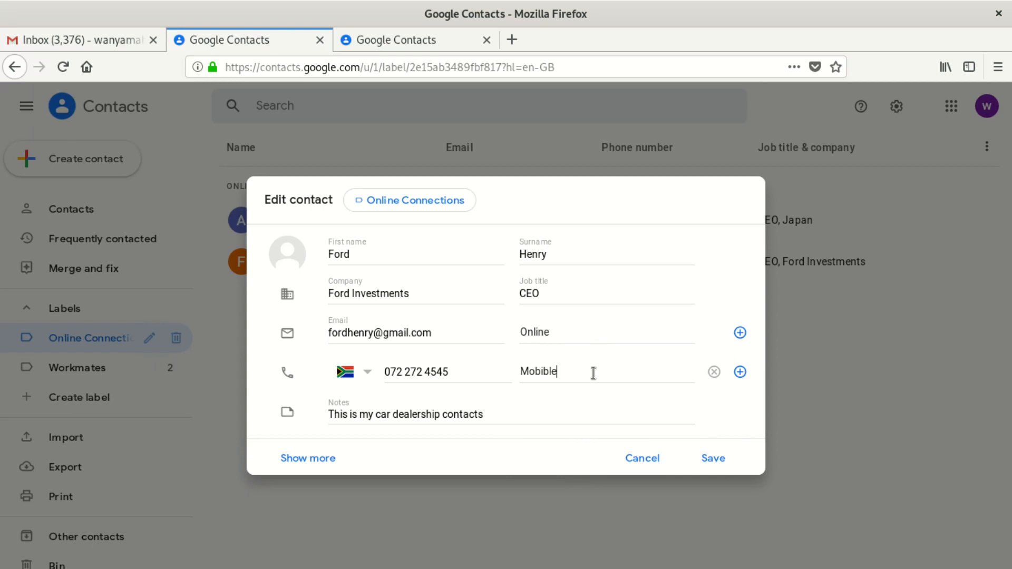
{"action": "left_click", "coordinate": [574, 418]}
{"action": "left_click_drag", "start_coordinate": [575, 419], "coordinate": [376, 415]}
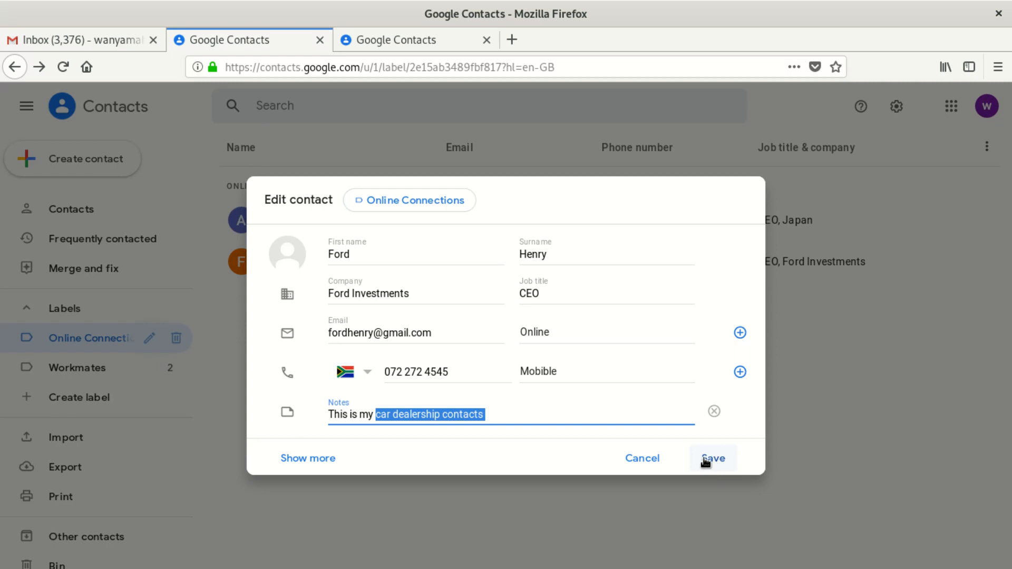
{"action": "left_click", "coordinate": [709, 460]}
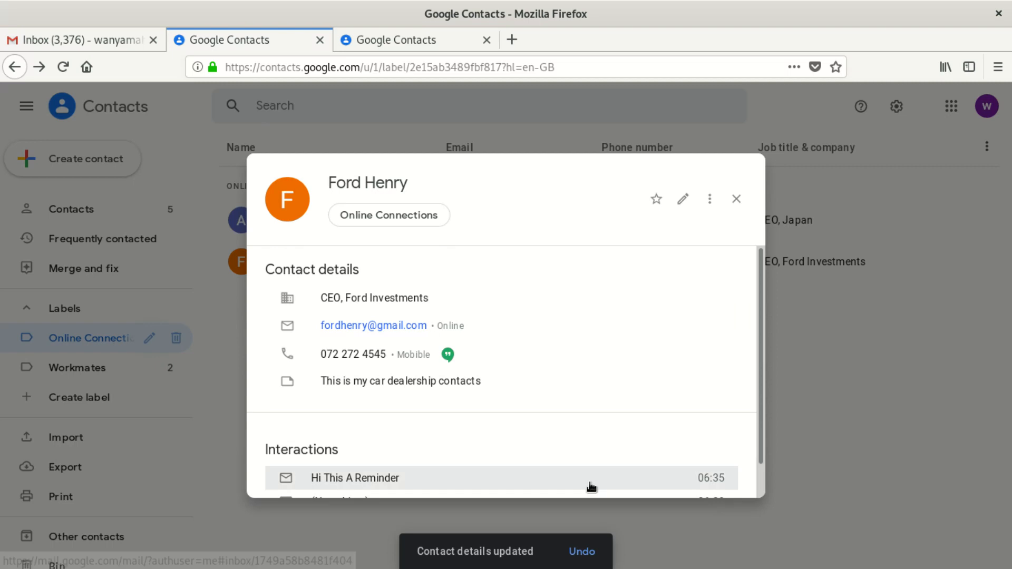
{"action": "left_click", "coordinate": [737, 198]}
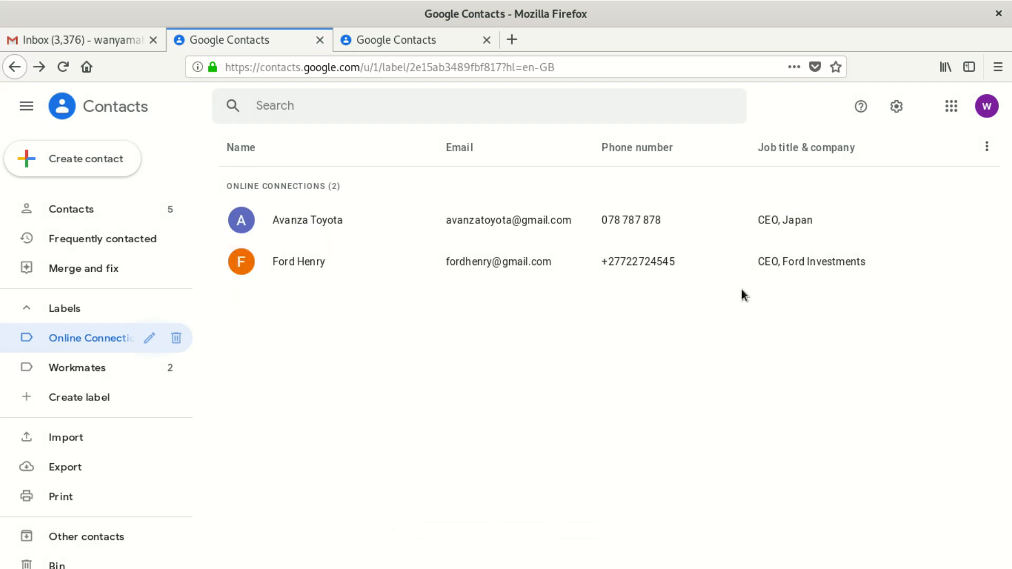
{"action": "left_click", "coordinate": [960, 262]}
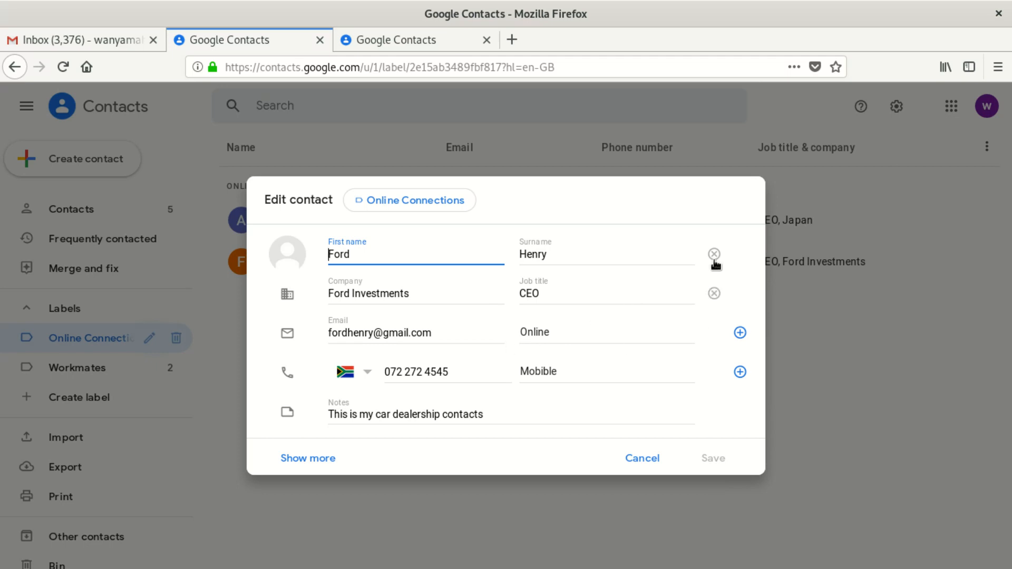
{"action": "left_click", "coordinate": [642, 462]}
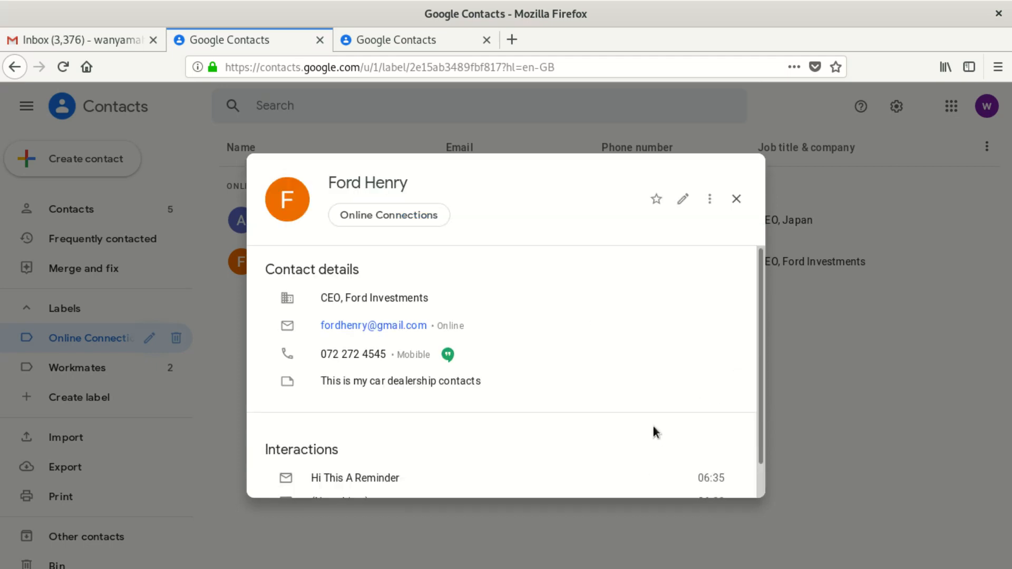
{"action": "left_click", "coordinate": [736, 199]}
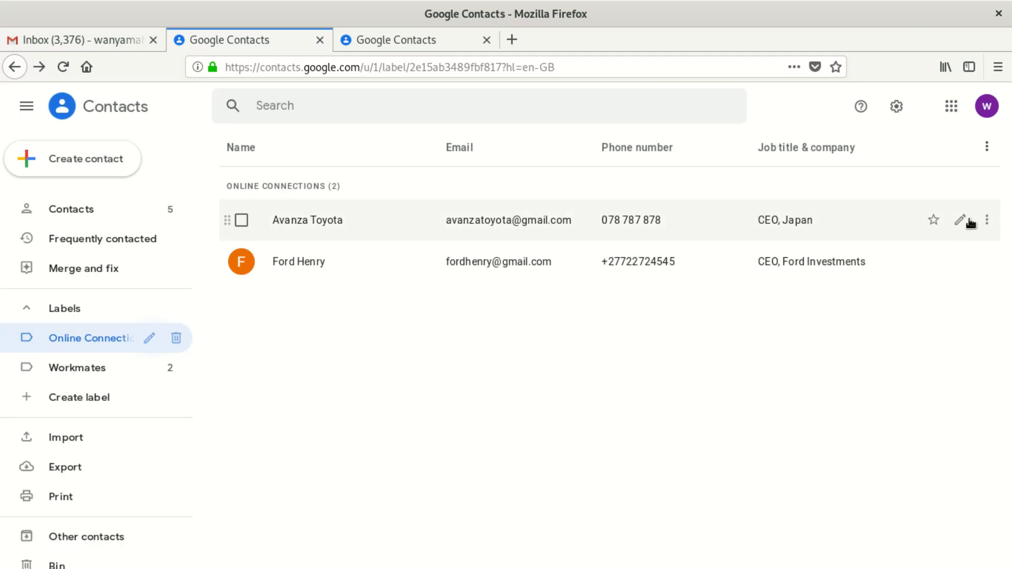
Step: Replace the Toyota contact's notes with "This Guy We met at the conference in Japan Tokyo" and save the contact
{"action": "left_click", "coordinate": [968, 220]}
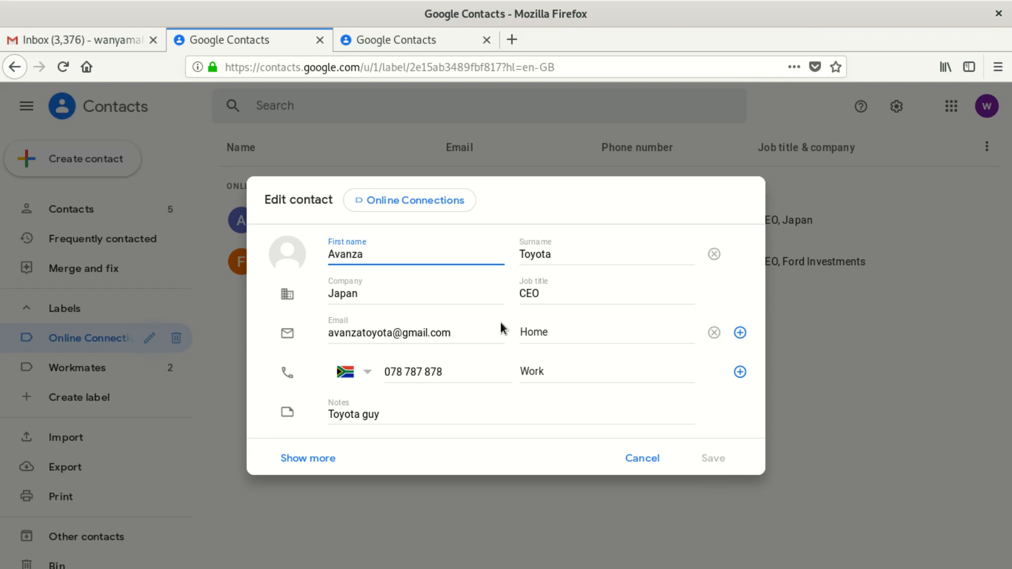
{"action": "left_click", "coordinate": [401, 414]}
{"action": "key", "text": "BackSpace"}
{"action": "key", "text": "BackSpace"}
{"action": "key", "text": "BackSpace"}
{"action": "key", "text": "BackSpace"}
{"action": "key", "text": "BackSpace"}
{"action": "key", "text": "BackSpace"}
{"action": "key", "text": "BackSpace"}
{"action": "key", "text": "BackSpace"}
{"action": "key", "text": "BackSpace"}
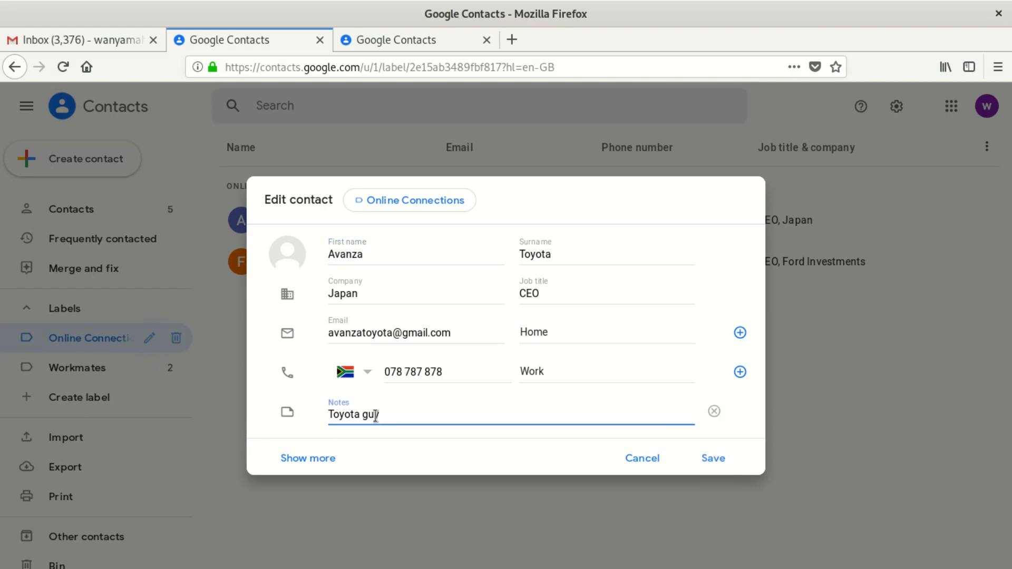
{"action": "key", "text": "BackSpace"}
{"action": "type", "text": "This "}
{"action": "type", "text": "works"}
{"action": "key", "text": "BackSpace"}
{"action": "key", "text": "BackSpace"}
{"action": "key", "text": "BackSpace"}
{"action": "key", "text": "BackSpace"}
{"action": "key", "text": "BackSpace"}
{"action": "key", "text": "BackSpace"}
{"action": "type", "text": "g"}
{"action": "key", "text": "BackSpace"}
{"action": "type", "text": "Guy We met at the c"}
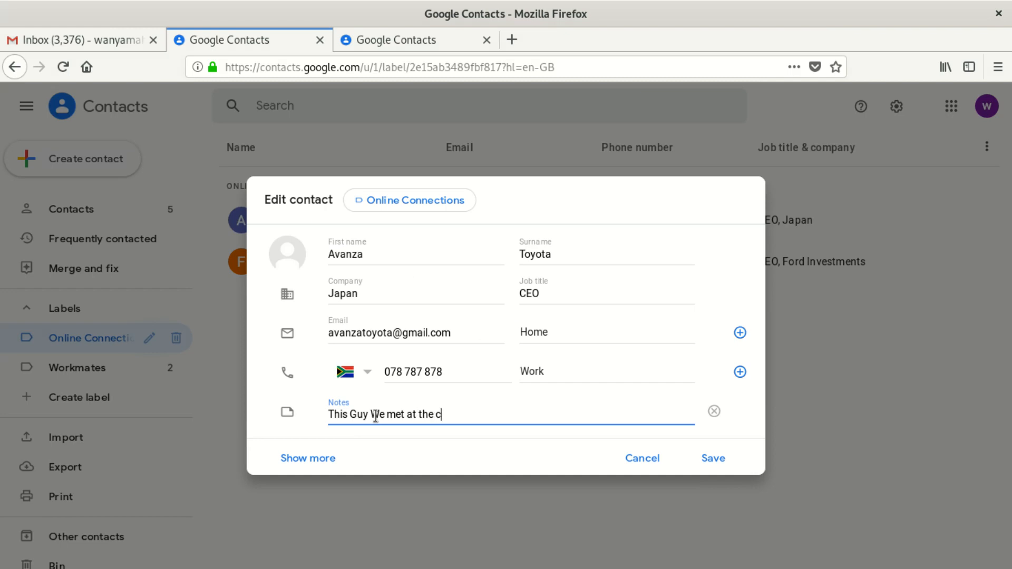
{"action": "type", "text": "onference in Japan Tokyo"}
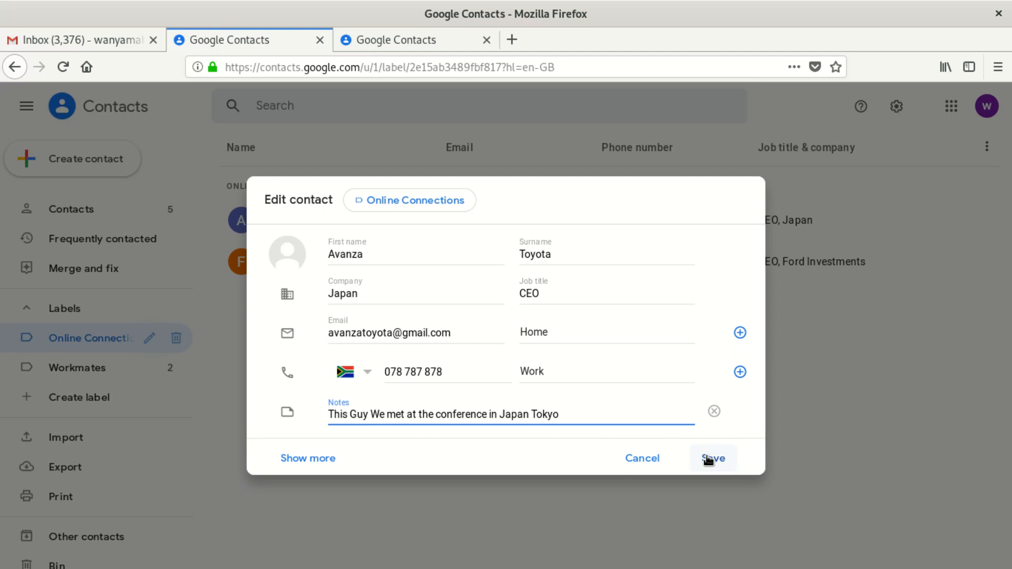
{"action": "left_click", "coordinate": [708, 459]}
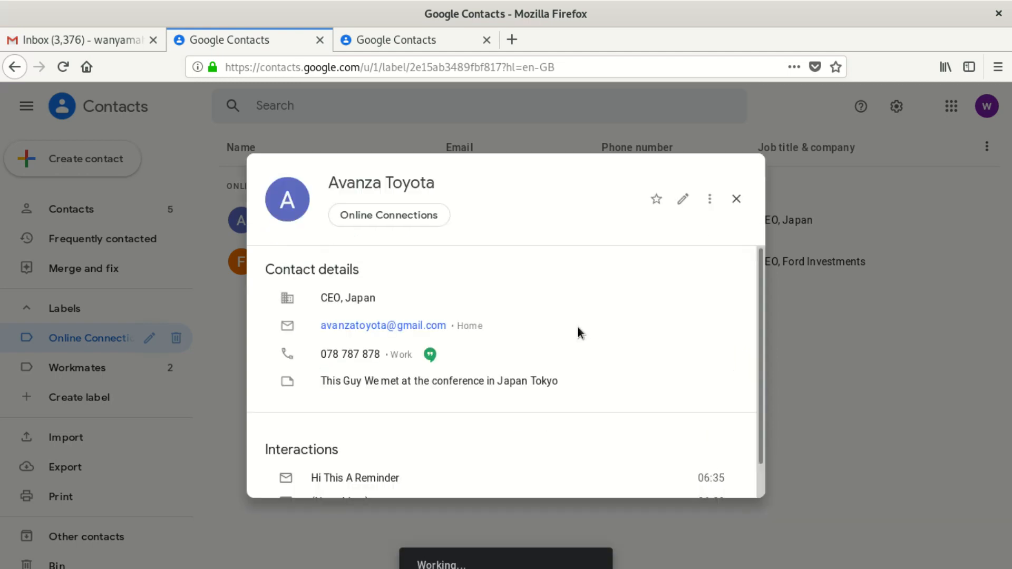
Step: Check the Toyota contact's interactions by opening the "Hi This A Reminder" email, then close that email tab and the contact details
{"action": "scroll", "coordinate": [516, 341], "scroll_direction": "down", "scroll_amount": 1}
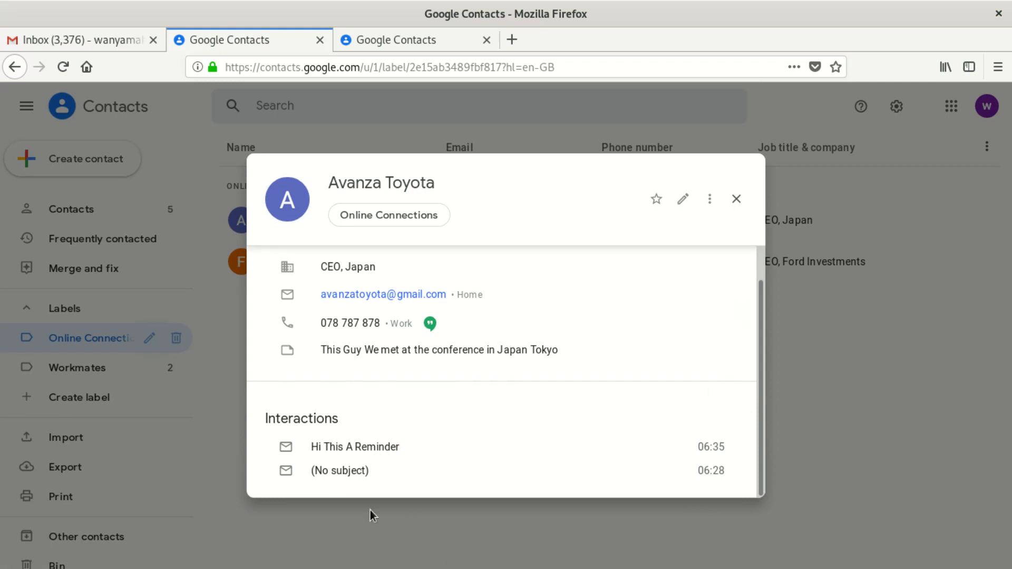
{"action": "left_click", "coordinate": [389, 450]}
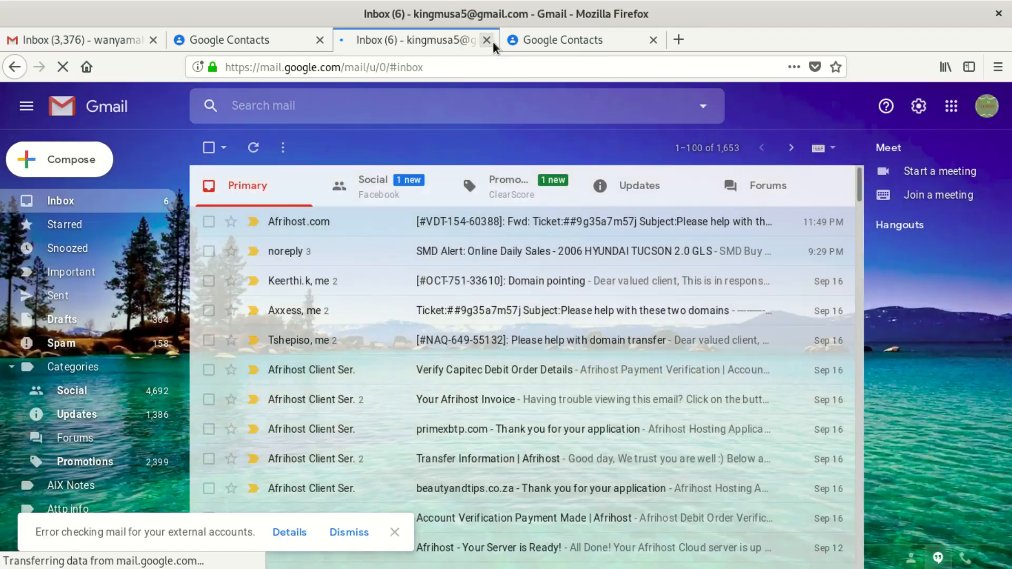
{"action": "left_click", "coordinate": [492, 42]}
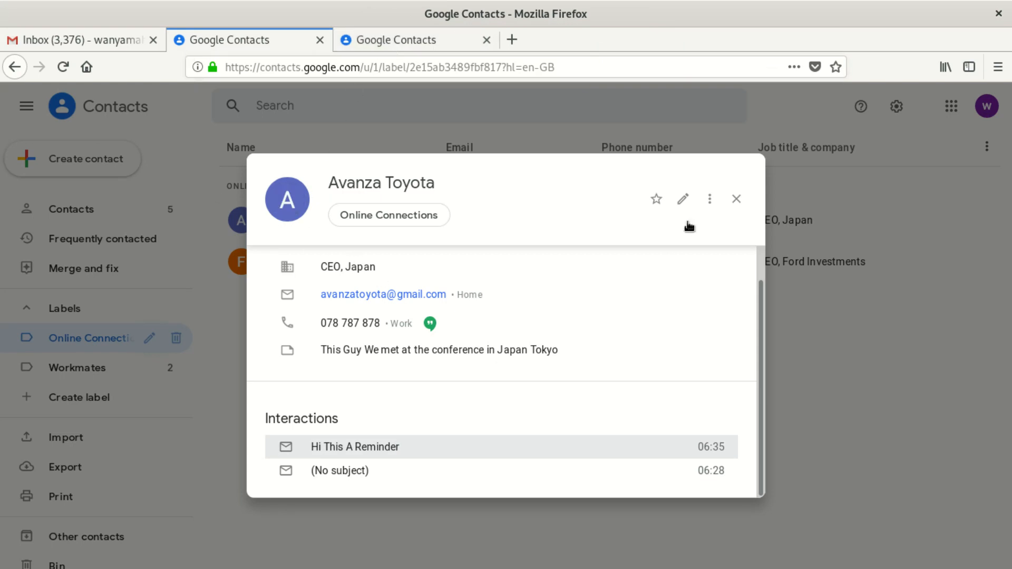
{"action": "left_click", "coordinate": [736, 200]}
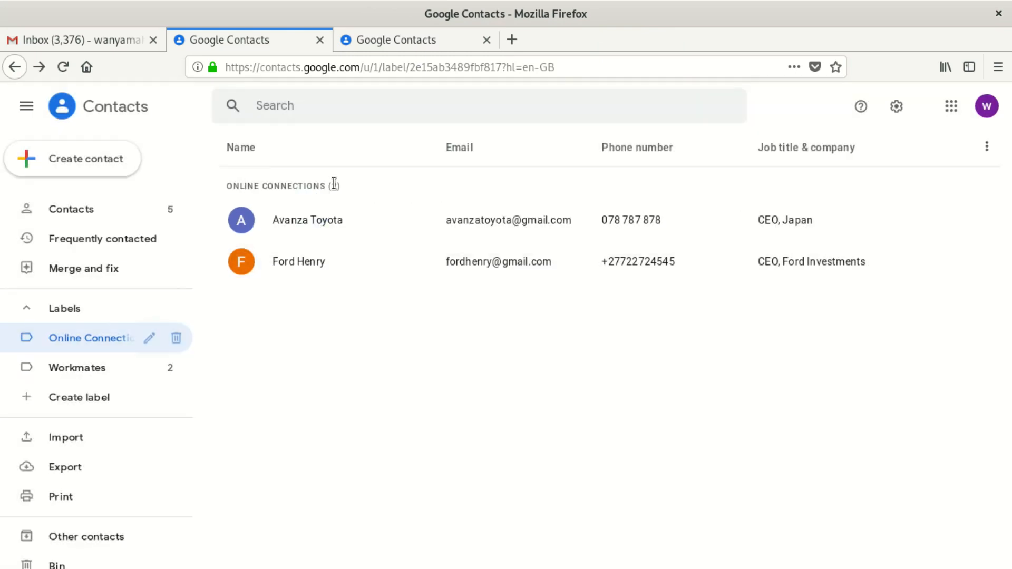
Step: Switch to the Gmail draft "Hi This A Reminder" and add the Workmates label group to its To recipients
{"action": "left_click", "coordinate": [90, 35]}
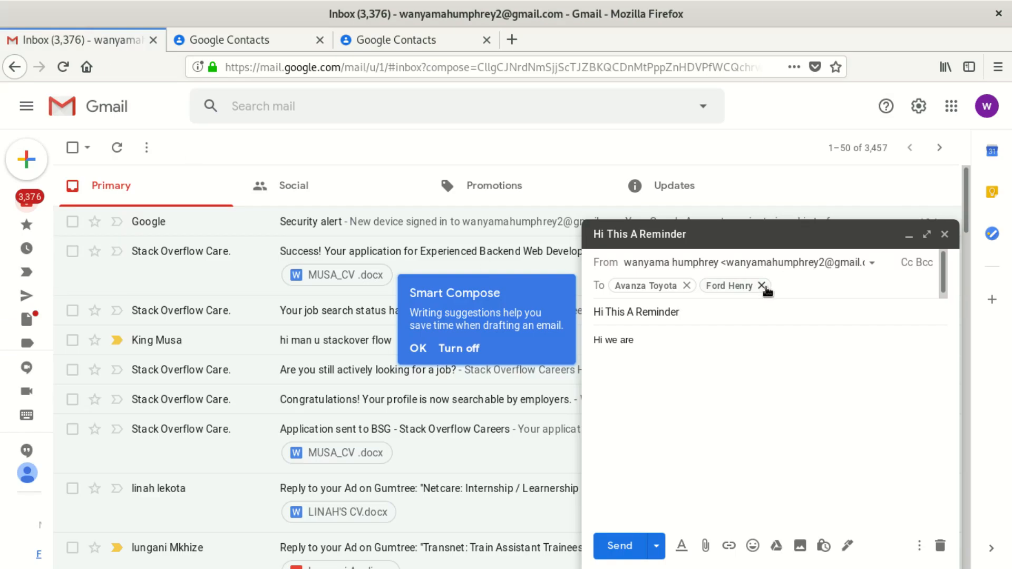
{"action": "left_click", "coordinate": [681, 345]}
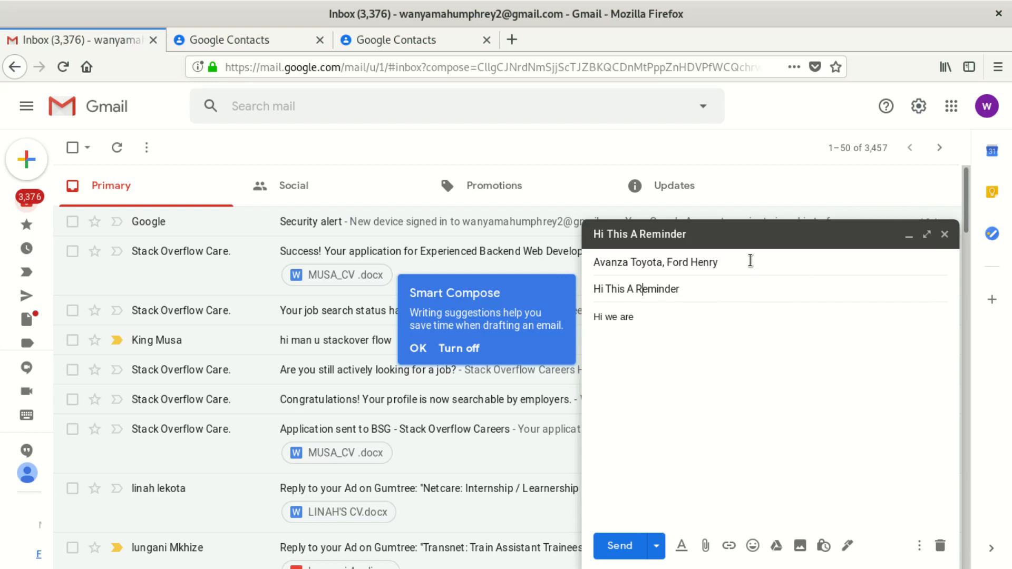
{"action": "left_click", "coordinate": [754, 267]}
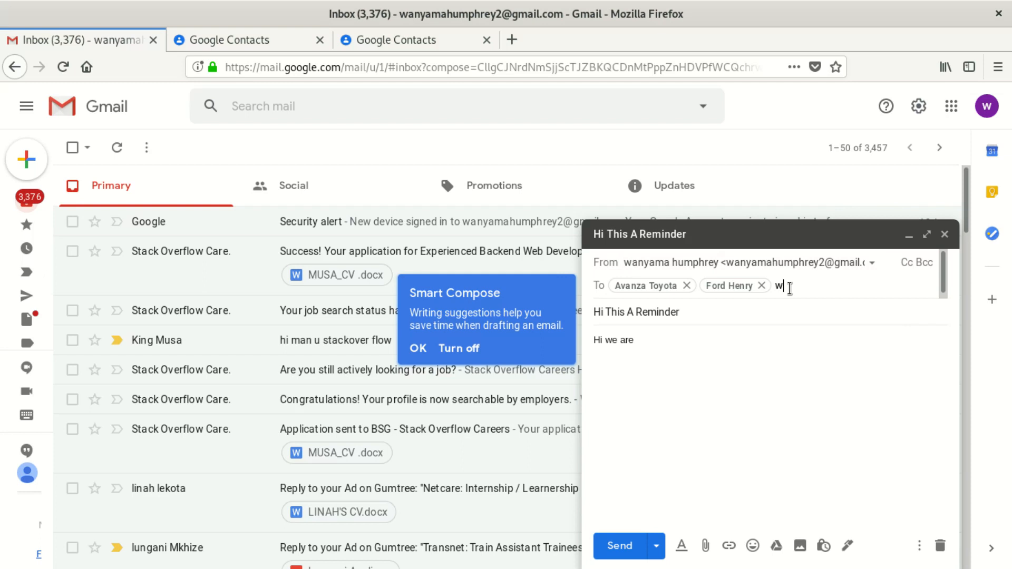
{"action": "type", "text": "wor"}
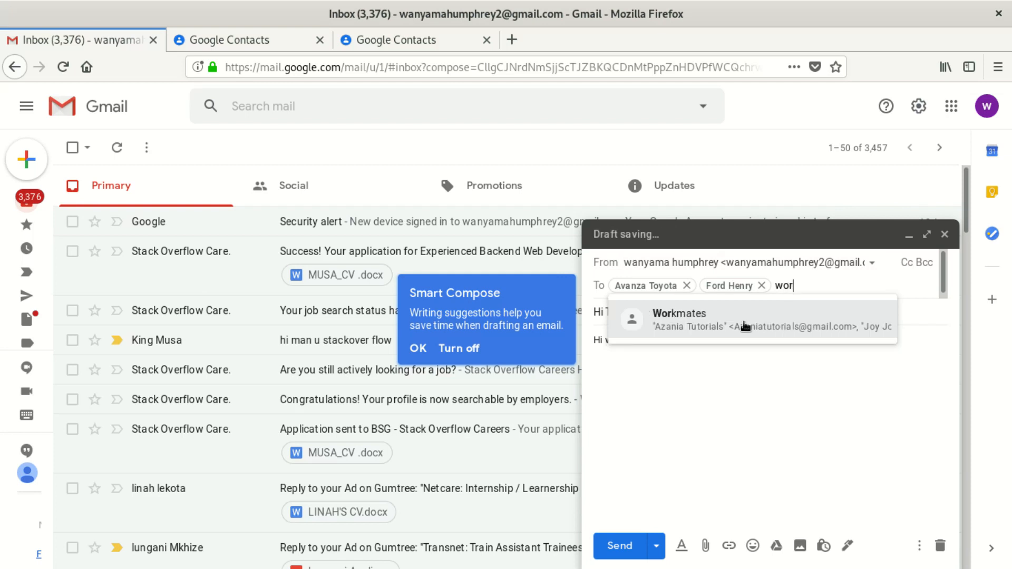
{"action": "left_click", "coordinate": [747, 321]}
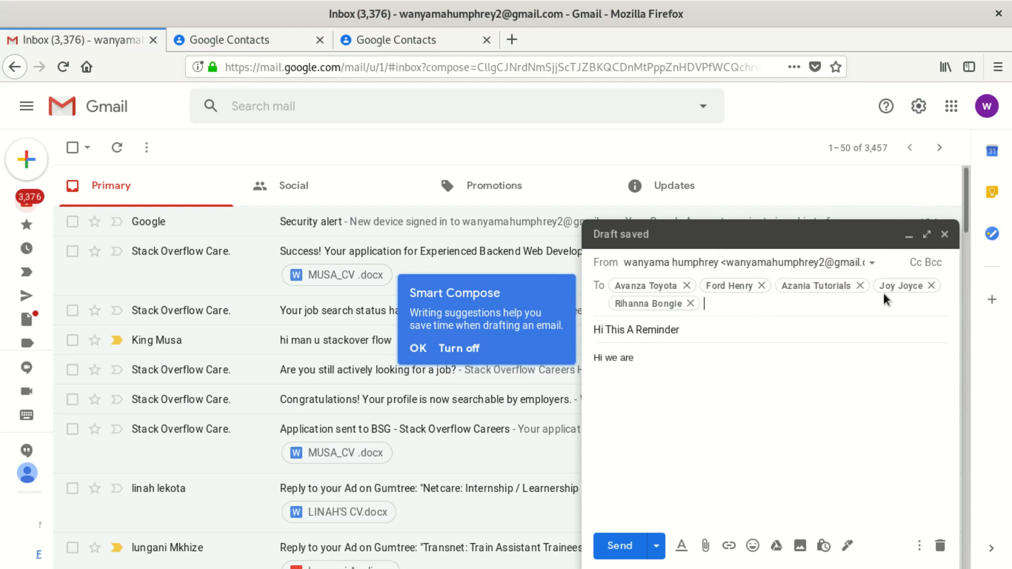
Step: Remove all To recipients from the draft and address it to the first suggested contact matching "j"
{"action": "left_click", "coordinate": [932, 285]}
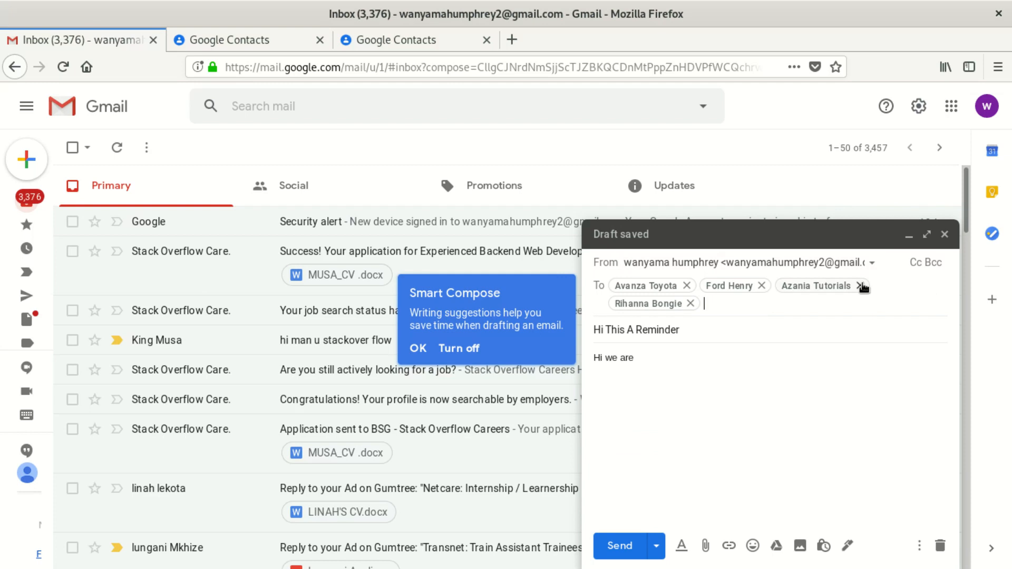
{"action": "left_click", "coordinate": [860, 286]}
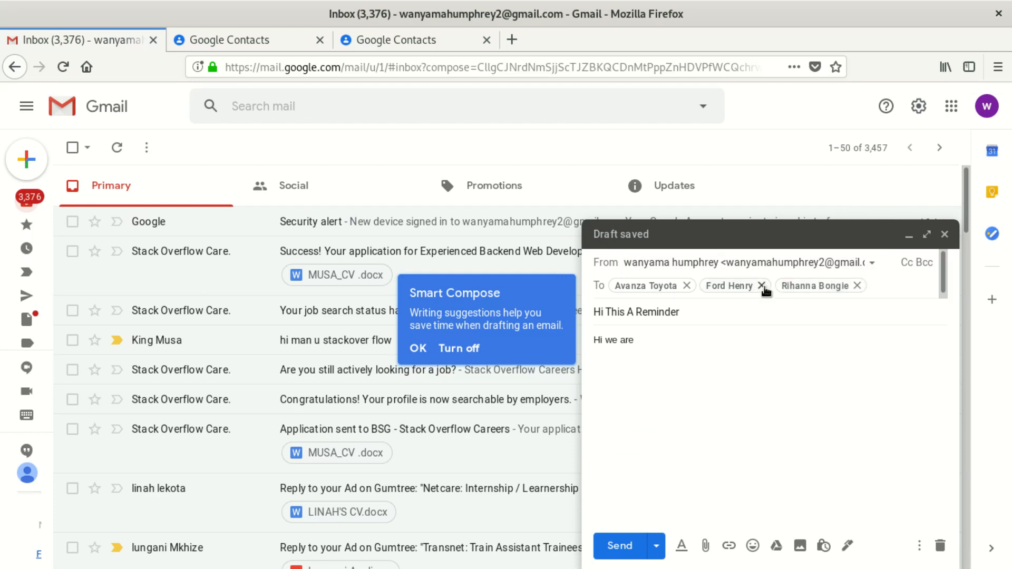
{"action": "left_click", "coordinate": [761, 286]}
{"action": "left_click", "coordinate": [782, 286]}
{"action": "left_click", "coordinate": [686, 286]}
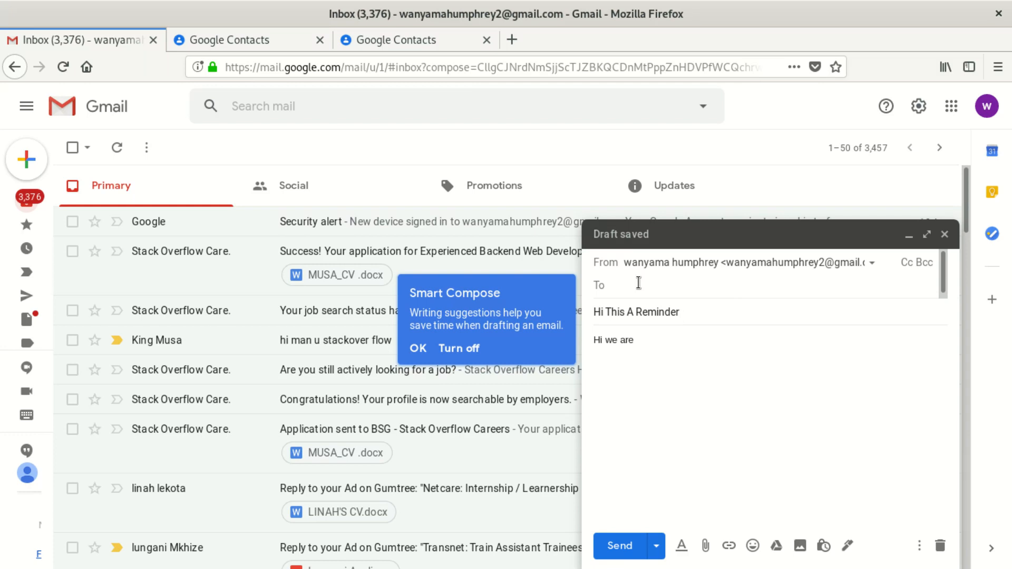
{"action": "type", "text": "j"}
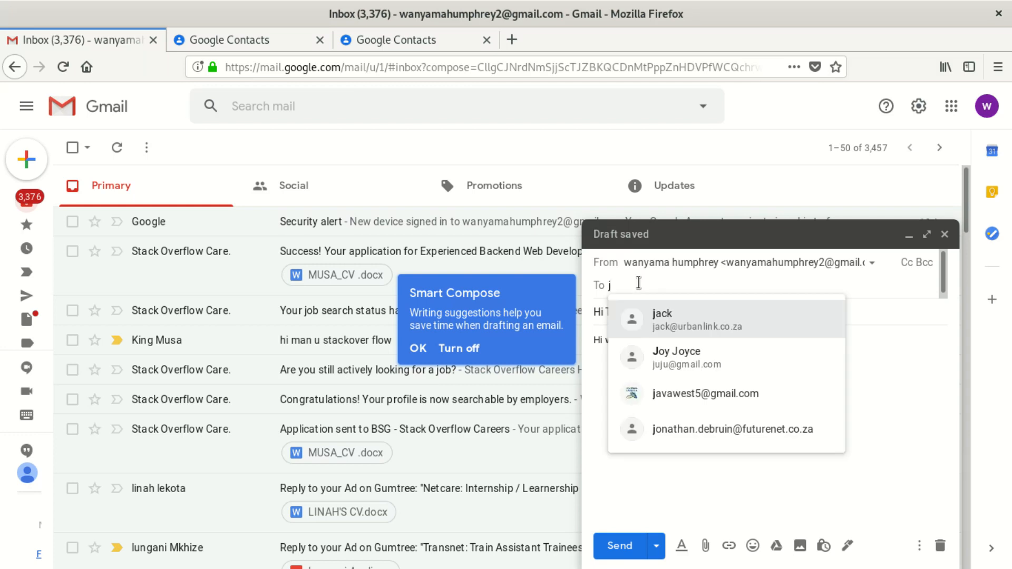
{"action": "left_click", "coordinate": [722, 322]}
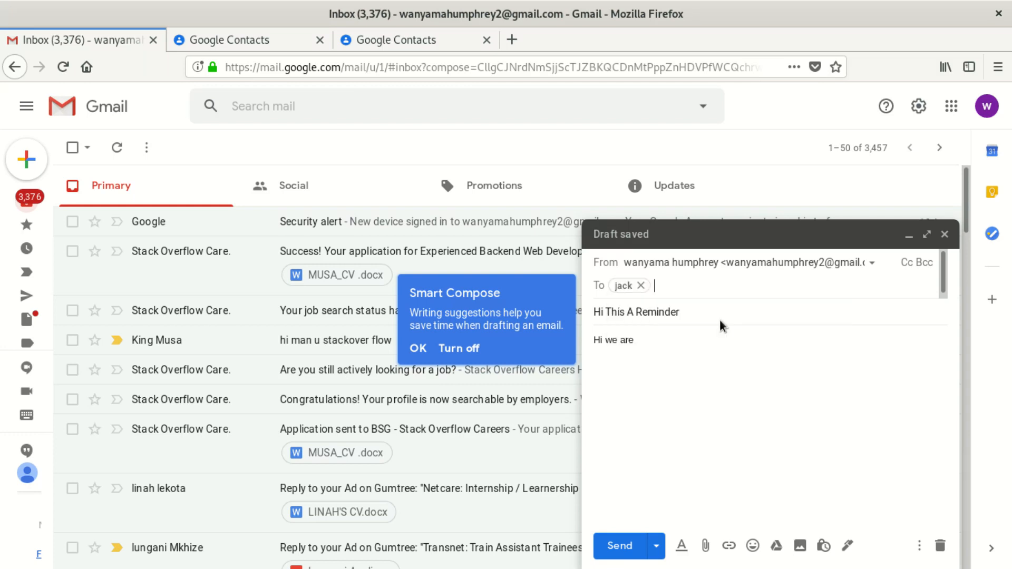
Step: Add a Cc line to the draft and fill it with the Online Connections label group
{"action": "left_click", "coordinate": [903, 266]}
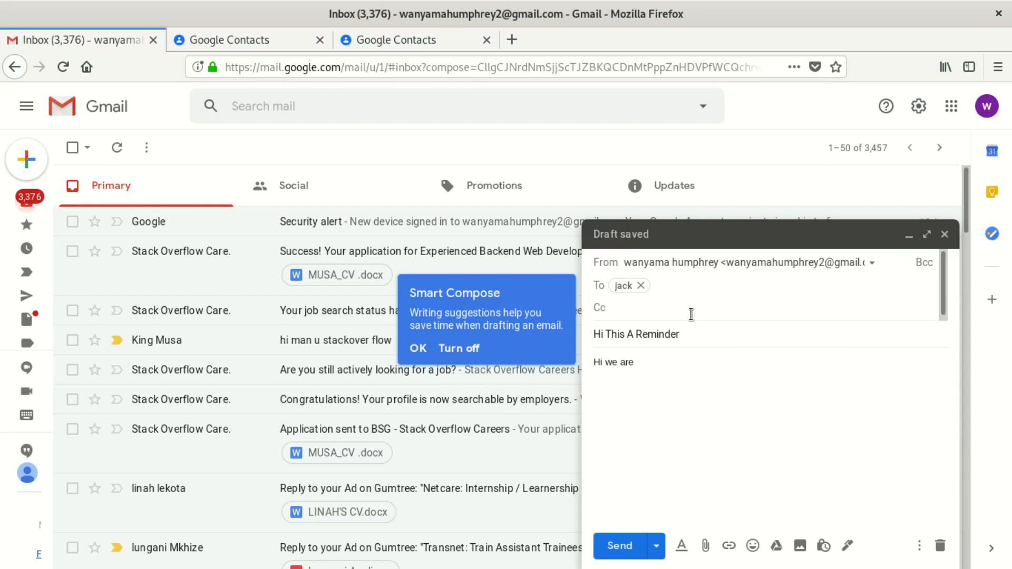
{"action": "type", "text": "on"}
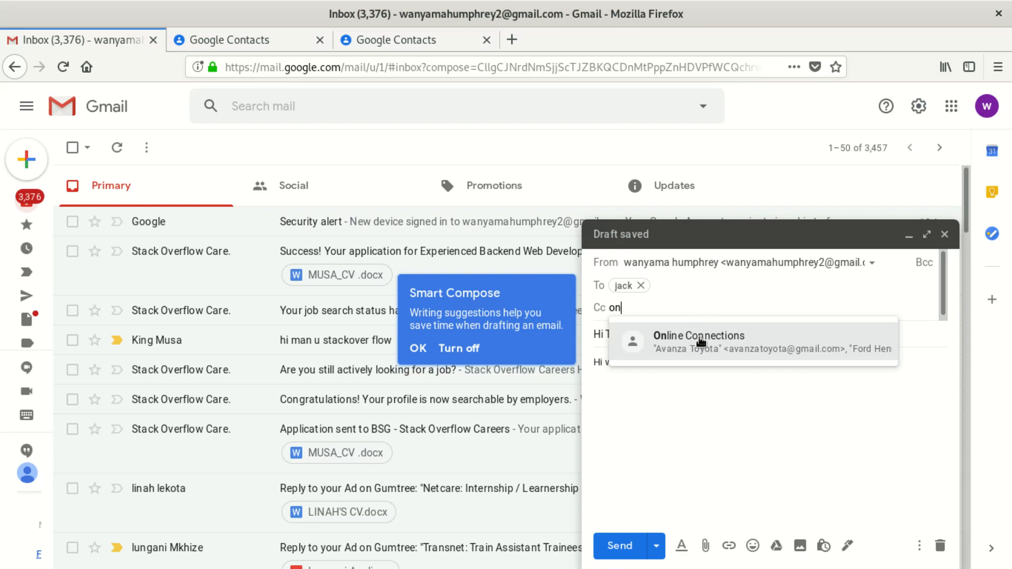
{"action": "left_click", "coordinate": [714, 339]}
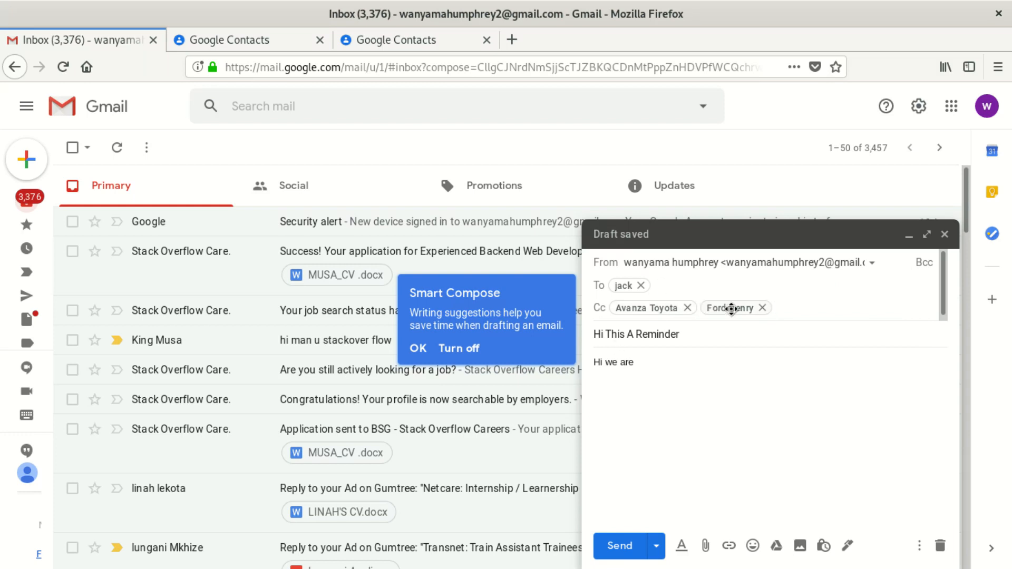
{"action": "mouse_move", "coordinate": [757, 316]}
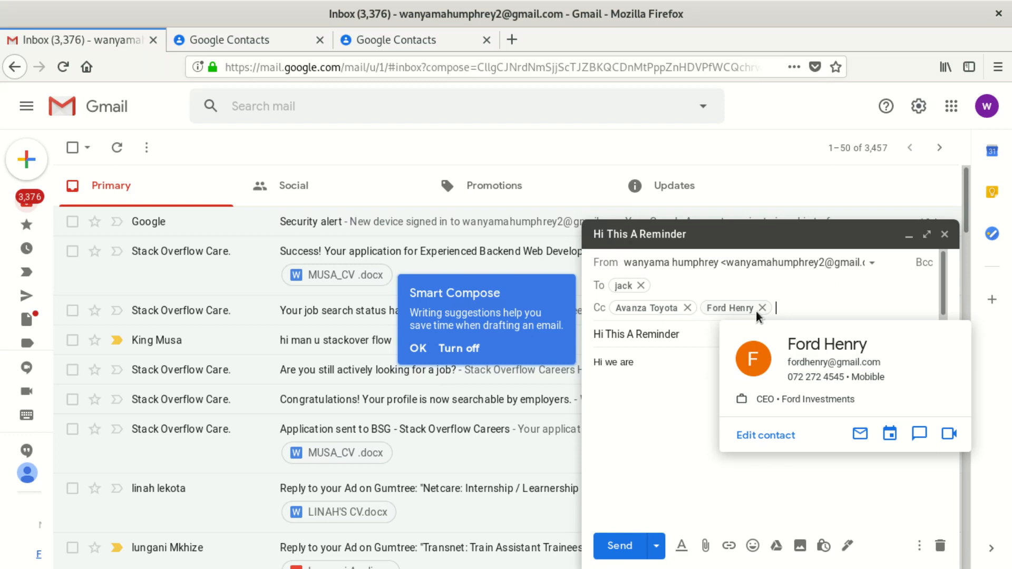
{"action": "left_click", "coordinate": [807, 308]}
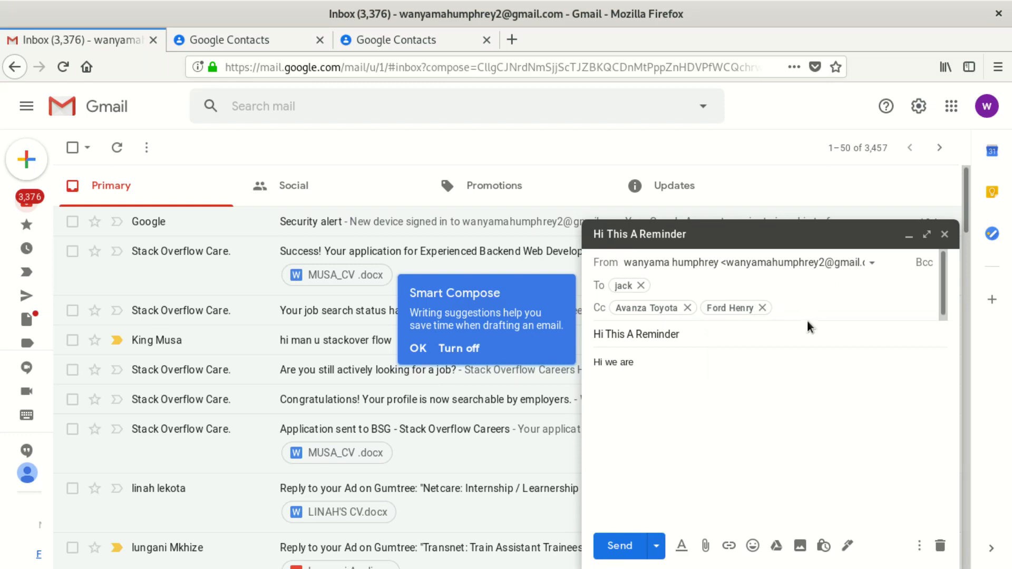